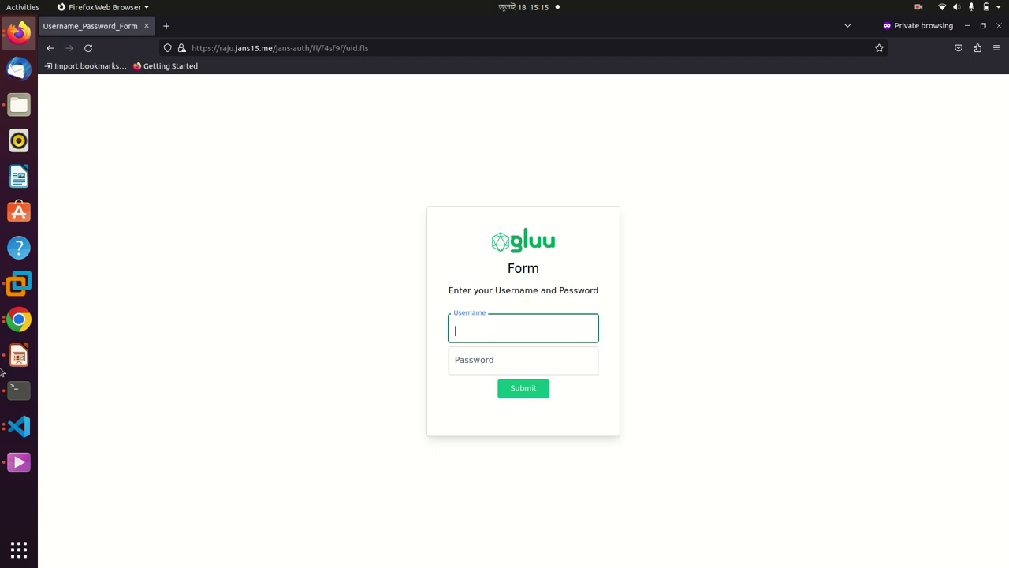
# Switch from the Firefox Gluu login form to a new Google Chrome Incognito window.
pyautogui.click(20, 321)
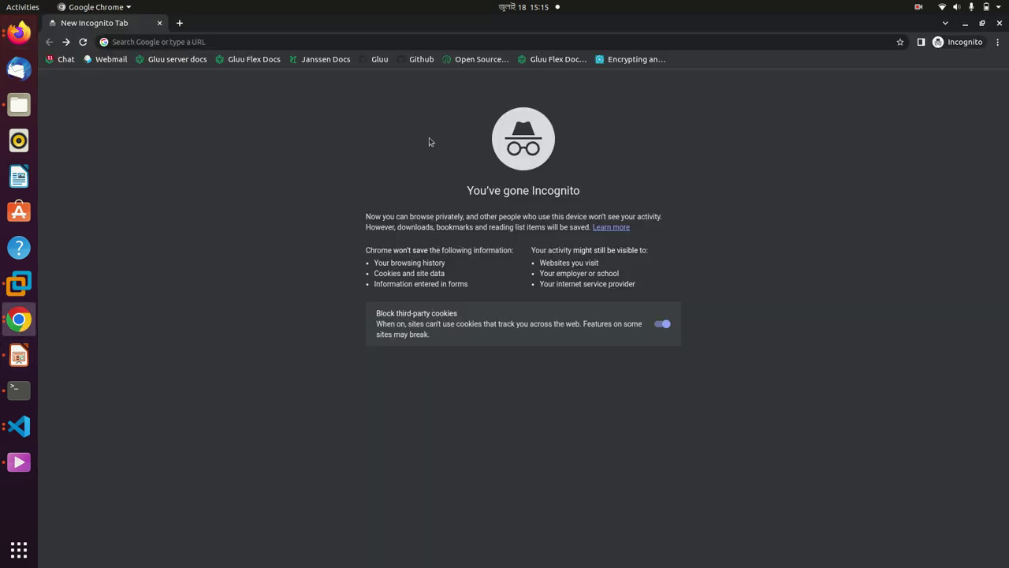
# Load cloud.gluu.org and choose Login with GitHub to reach GitHub's agama-lab sign-in page.
pyautogui.click(424, 43)
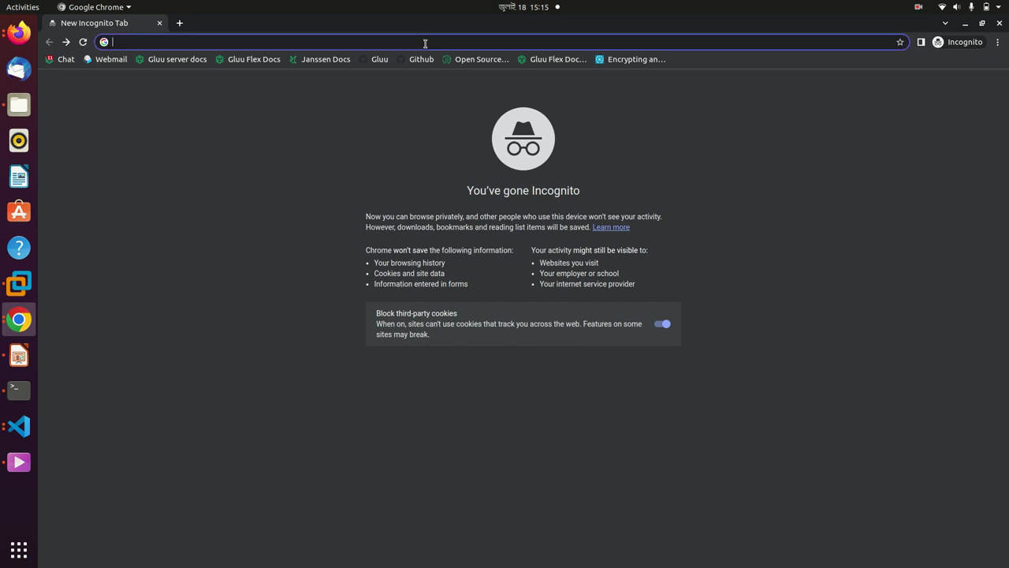
pyautogui.write('clo')
pyautogui.press('Return')
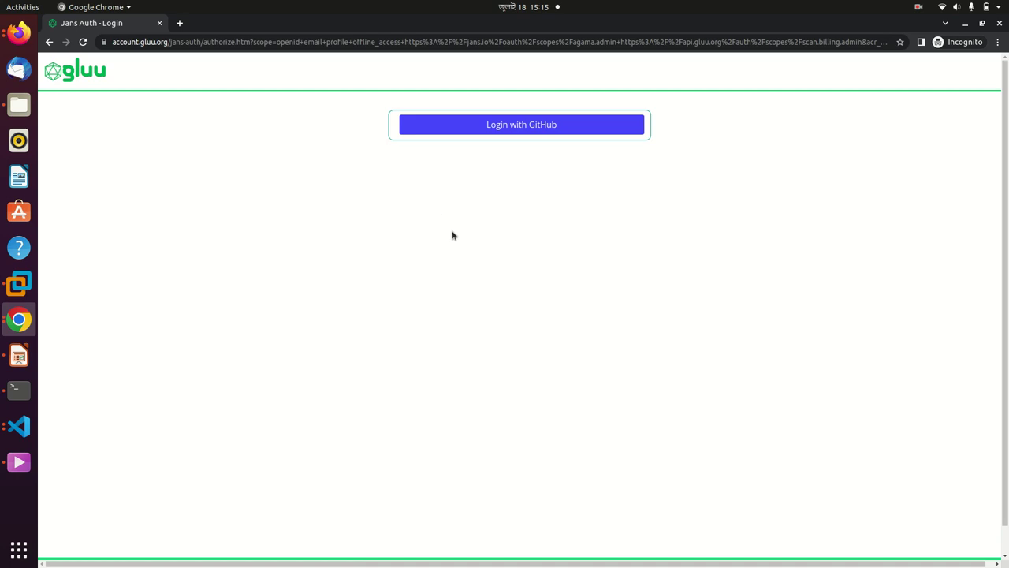
pyautogui.click(530, 132)
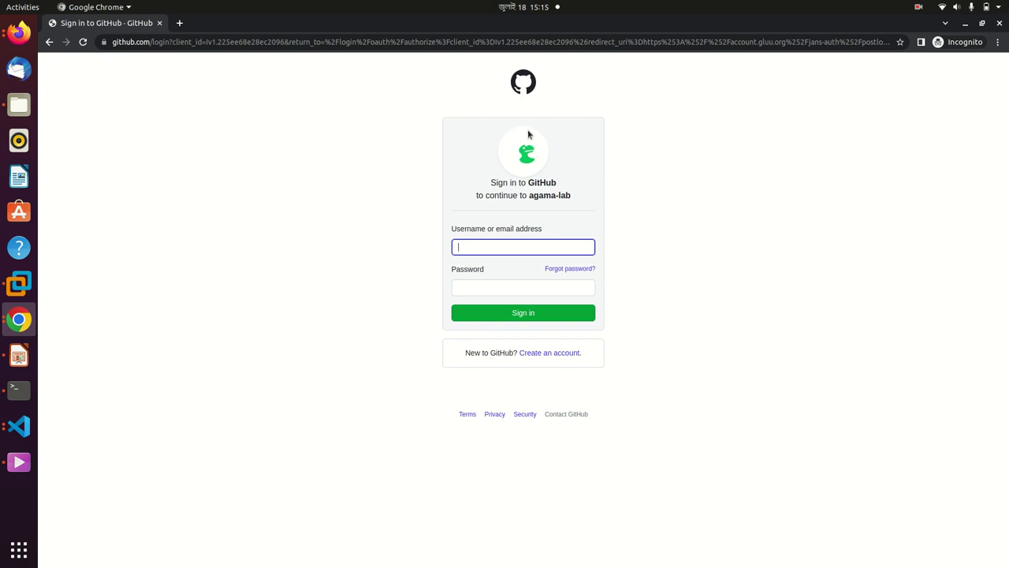
pyautogui.click(918, 6)
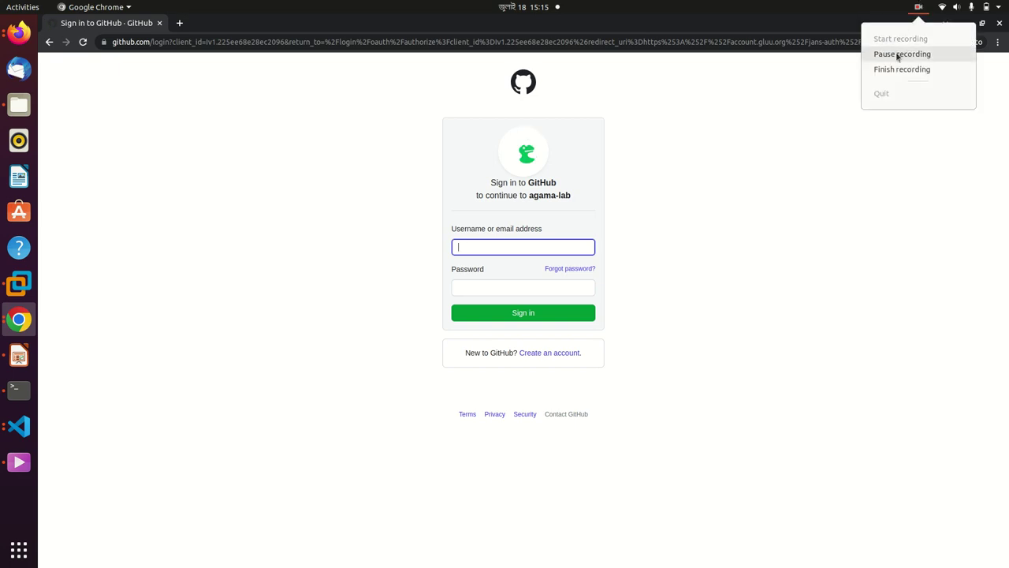
pyautogui.click(899, 52)
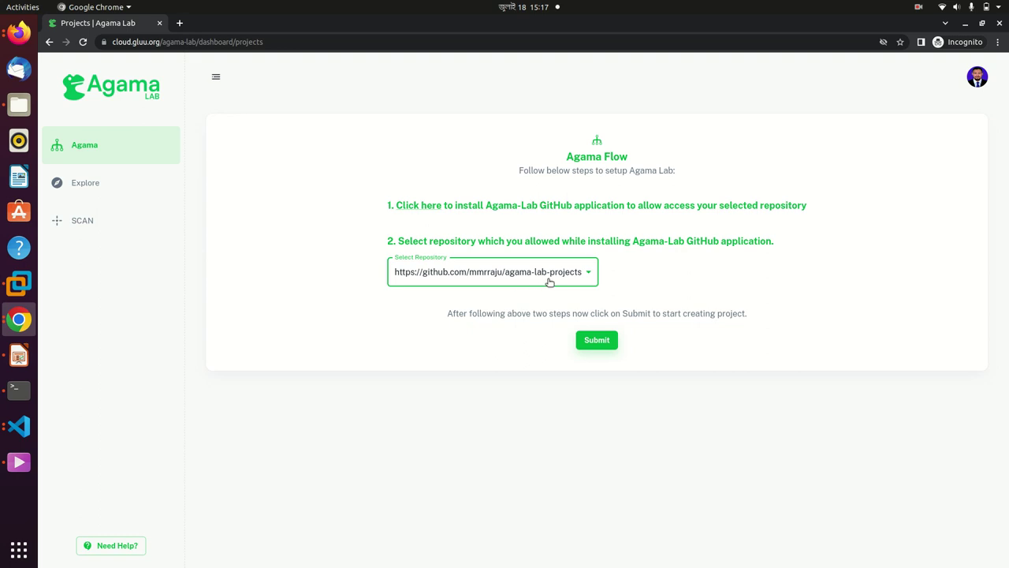
# Submit the agama-lab-projects repository on the Agama Flow setup page.
pyautogui.click(599, 340)
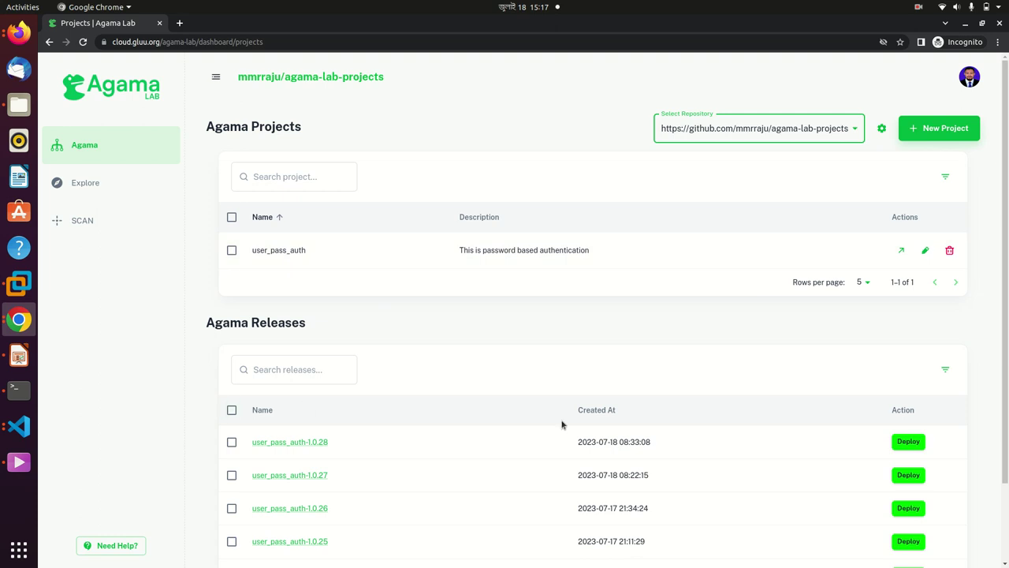
# Open the user_pass_auth project from the Agama Projects table.
pyautogui.click(902, 249)
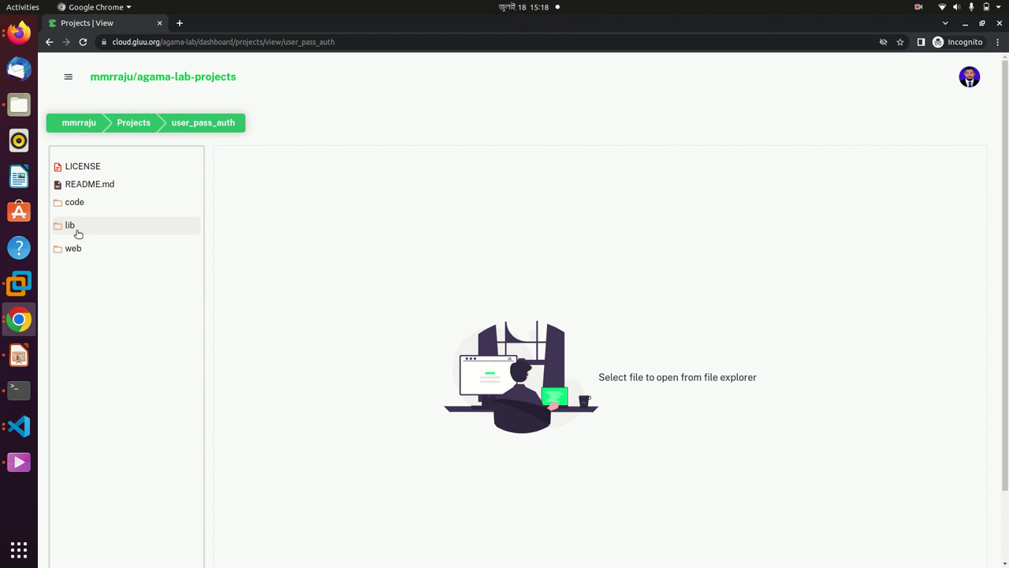
# Expand the code folder to list README.md, mmrraju.np.test.me.flow and mmrraju.test2.agama.flow.
pyautogui.click(71, 250)
pyautogui.click(70, 253)
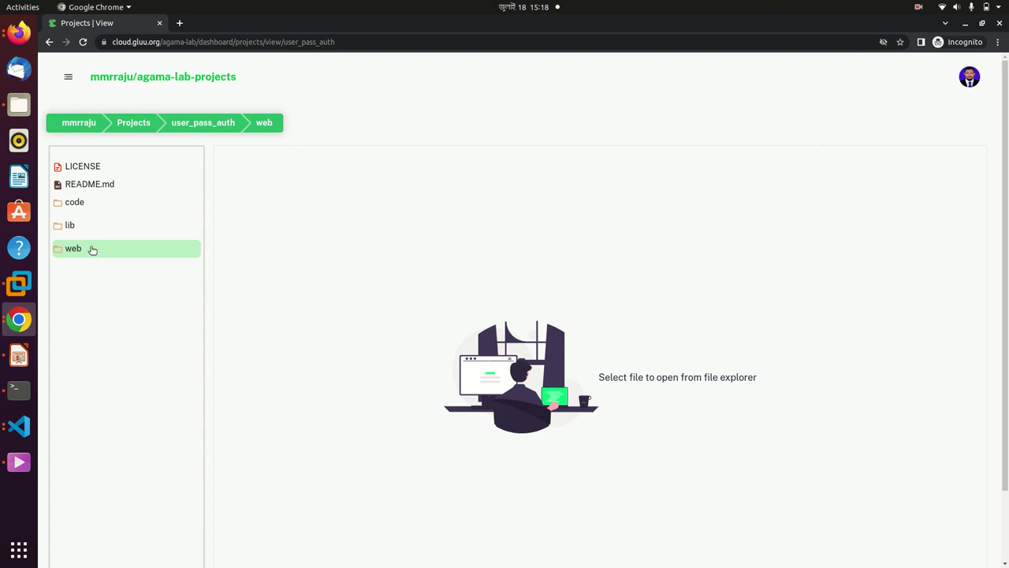
pyautogui.click(89, 206)
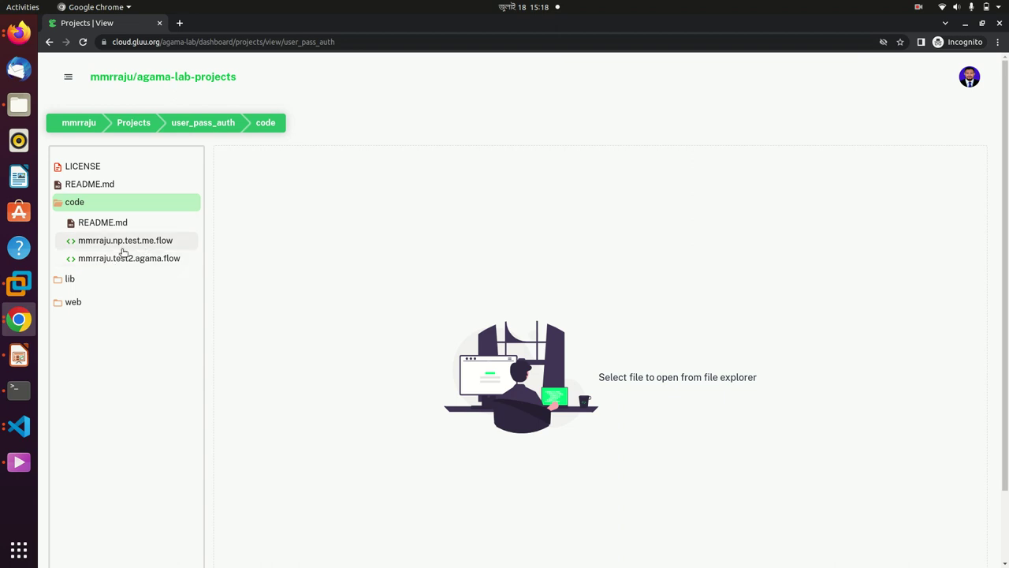
pyautogui.rightClick(126, 205)
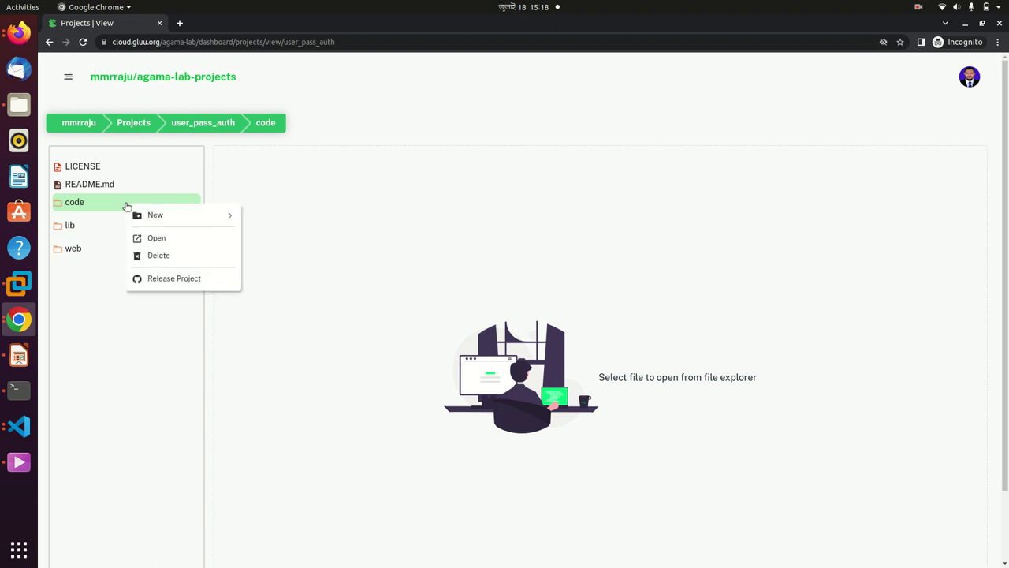
pyautogui.moveTo(152, 215)
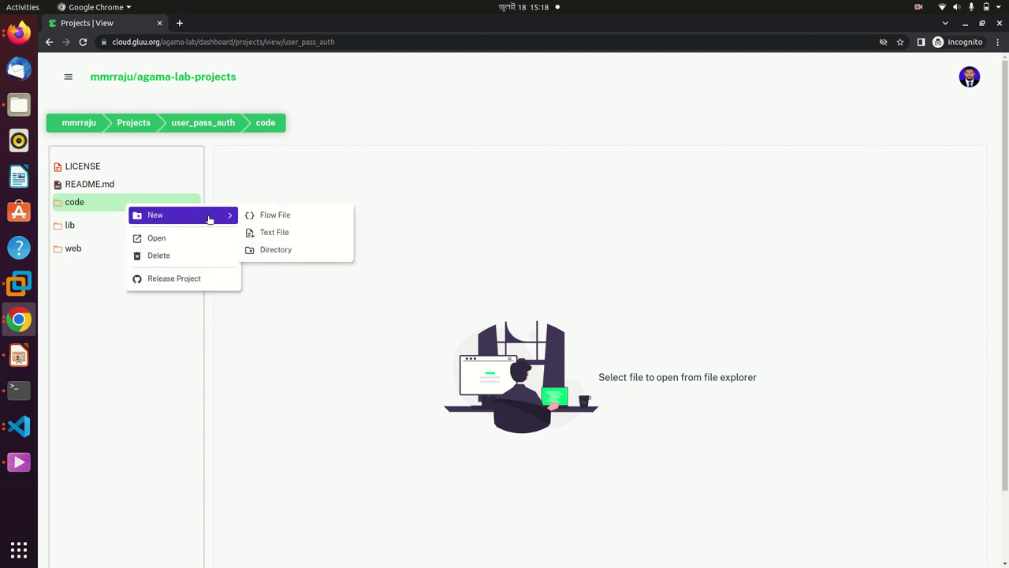
pyautogui.click(88, 204)
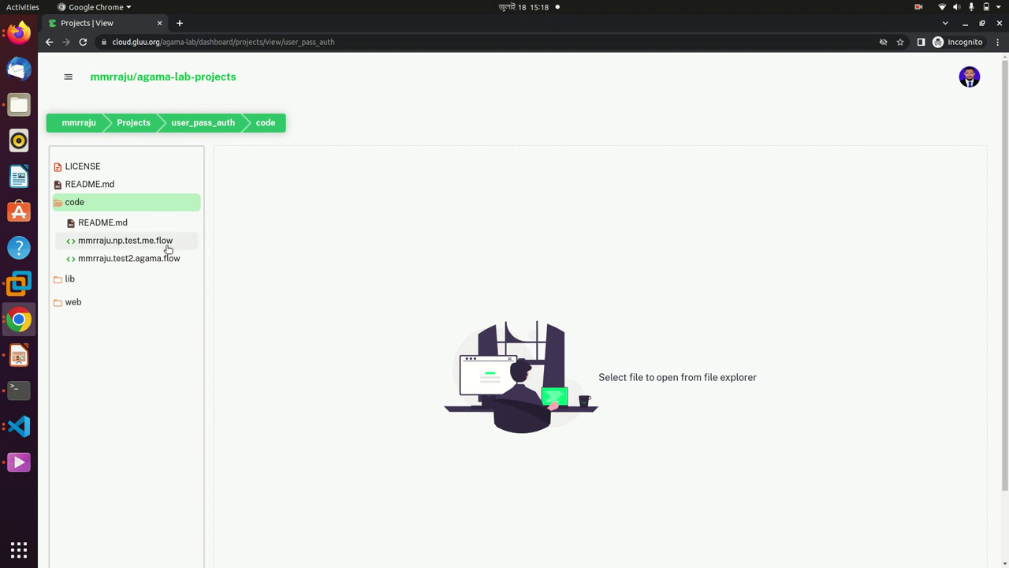
# Open mmrraju.np.test.me.flow, pan its diagram, and generate its Agama code.
pyautogui.click(119, 241)
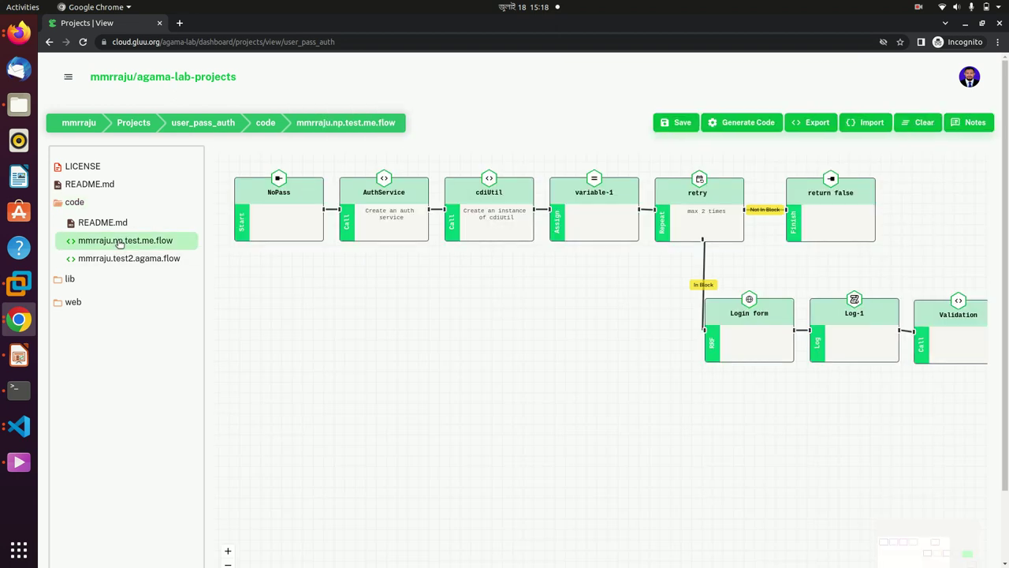
pyautogui.moveTo(553, 349); pyautogui.dragTo(433, 340)
pyautogui.moveTo(508, 356); pyautogui.dragTo(481, 352)
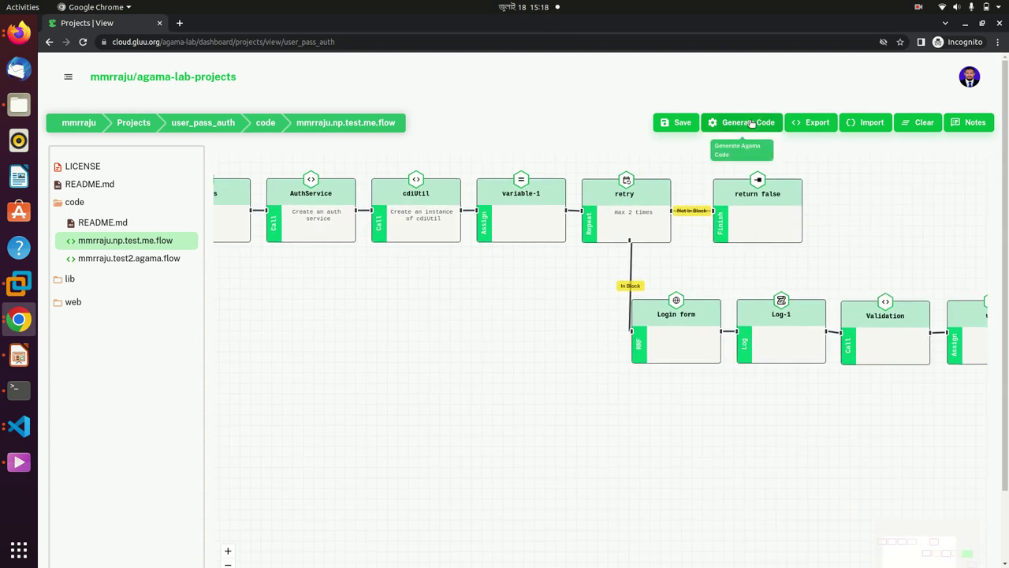
pyautogui.click(750, 122)
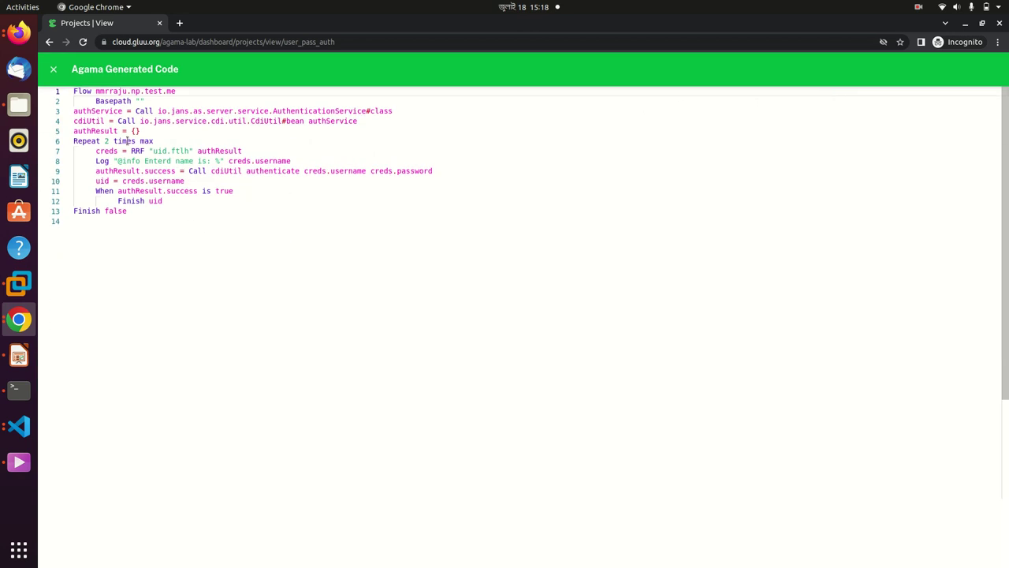
pyautogui.moveTo(128, 212); pyautogui.dragTo(73, 91)
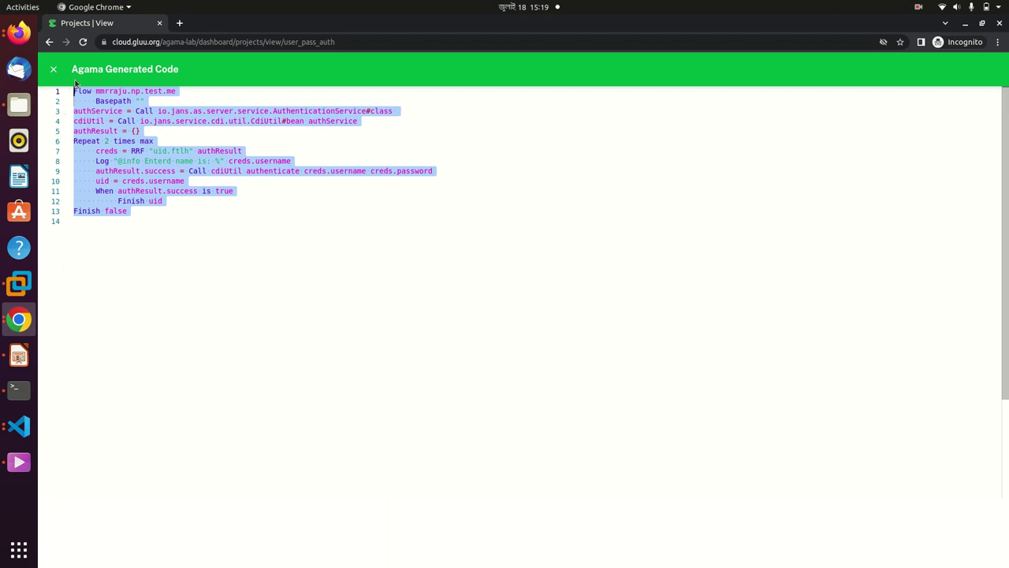
# Leave the generated code, then save the NoPass node's Flow settings unchanged.
pyautogui.click(52, 69)
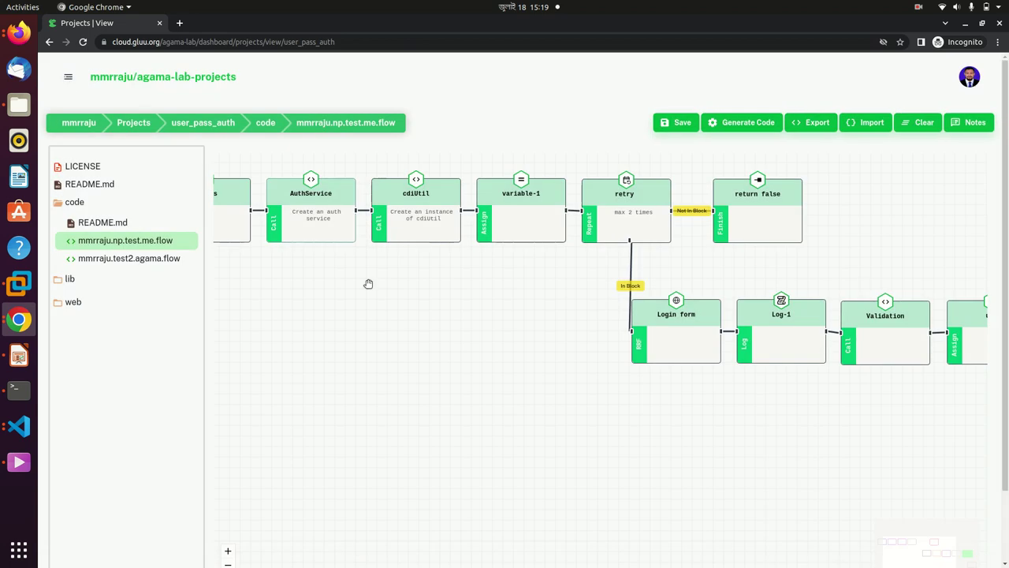
pyautogui.moveTo(333, 306); pyautogui.dragTo(424, 318)
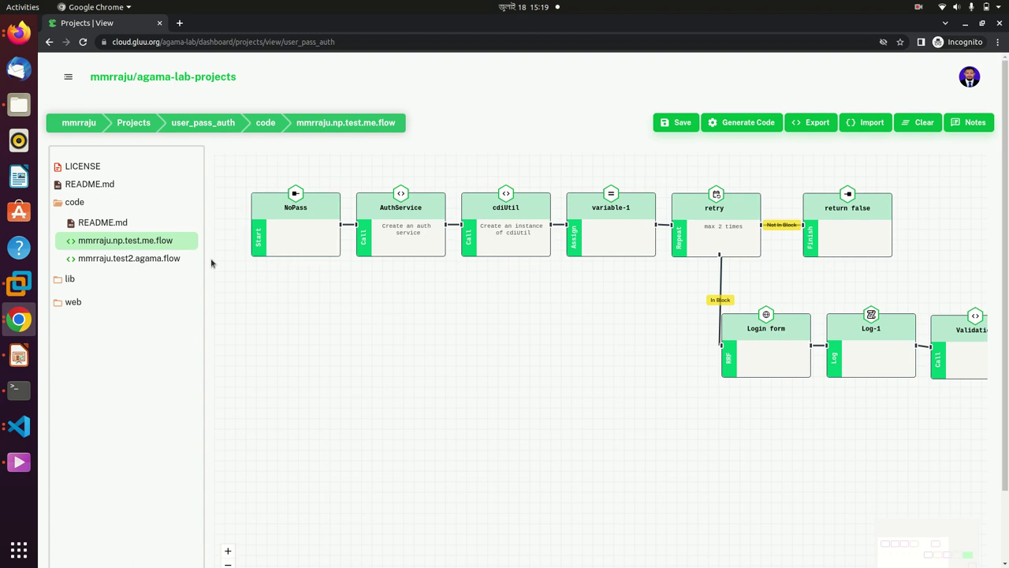
pyautogui.doubleClick(287, 239)
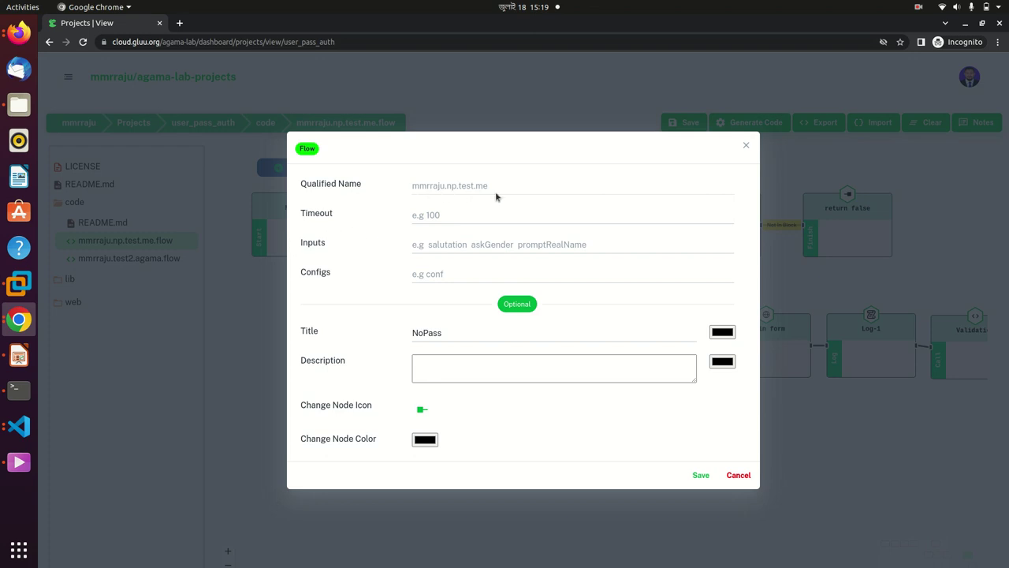
pyautogui.click(701, 476)
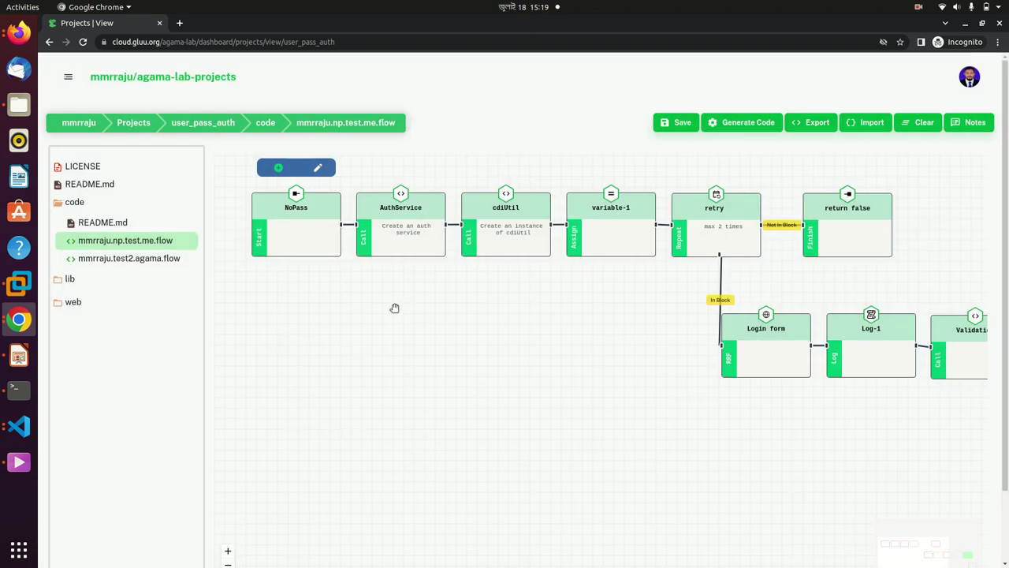
pyautogui.moveTo(378, 300); pyautogui.dragTo(333, 292)
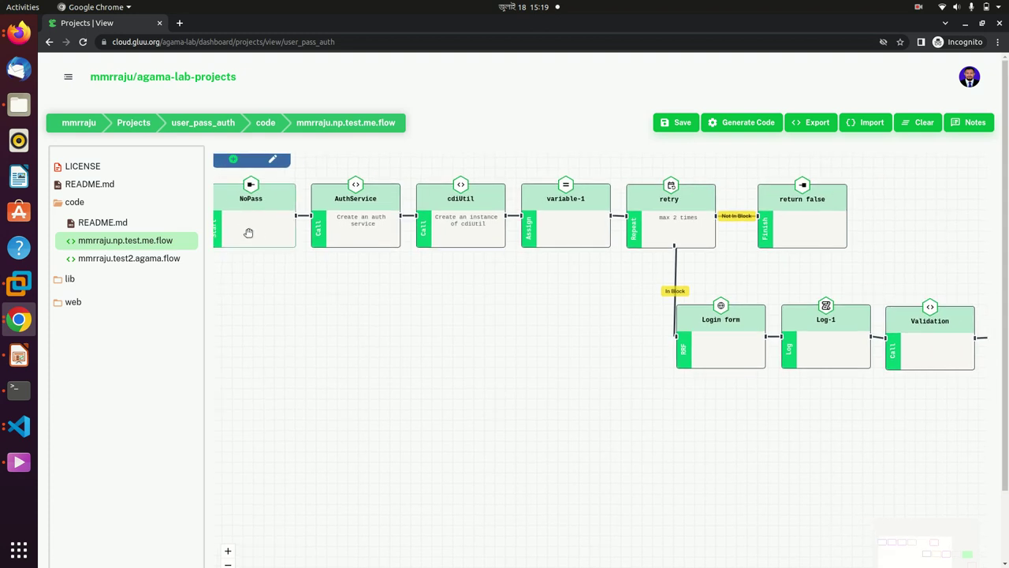
# Save the AuthService and cdiUtil Call settings unchanged, keeping the static CdiUtil bean call.
pyautogui.doubleClick(370, 224)
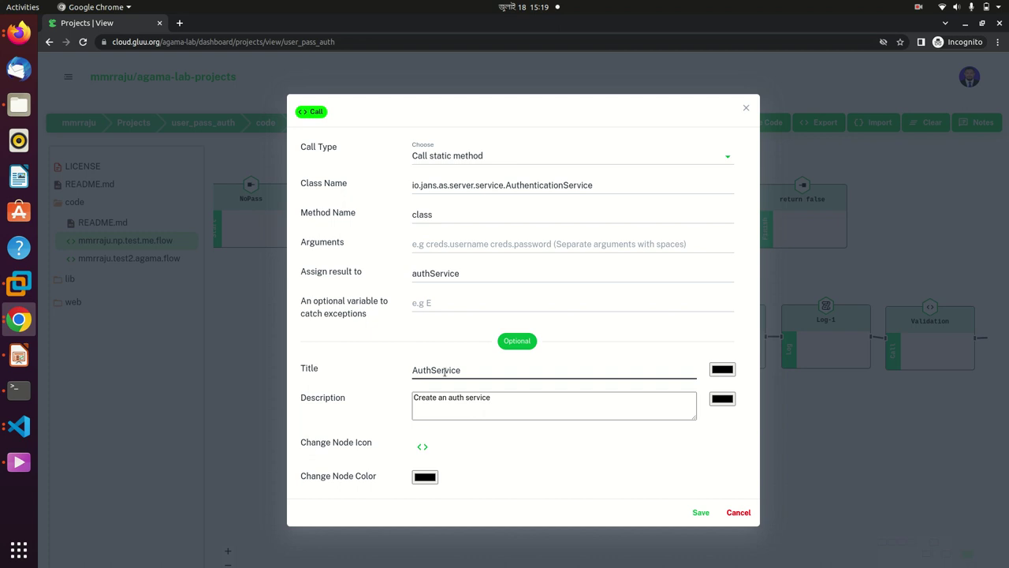
pyautogui.click(701, 512)
pyautogui.doubleClick(459, 215)
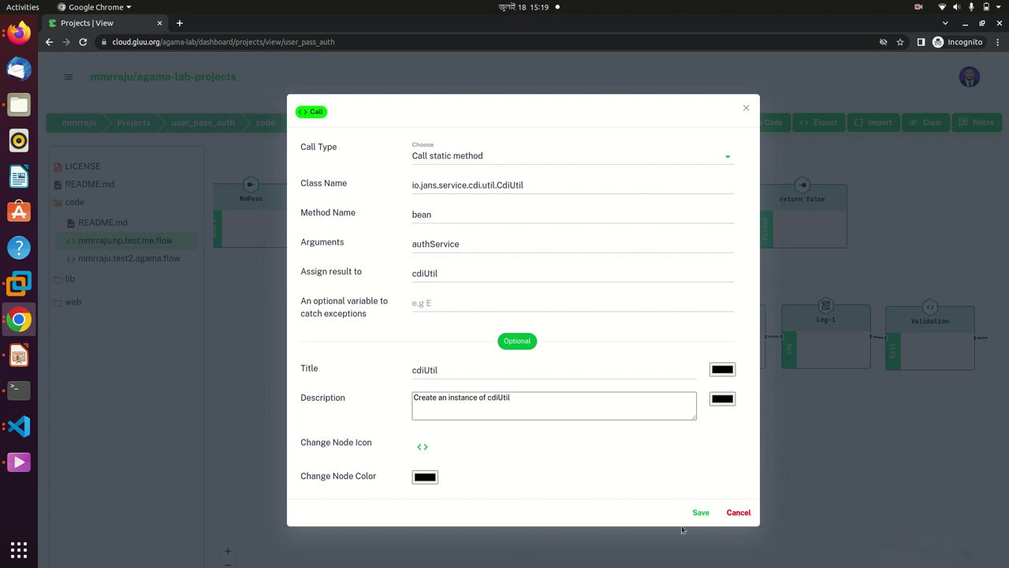
pyautogui.click(701, 512)
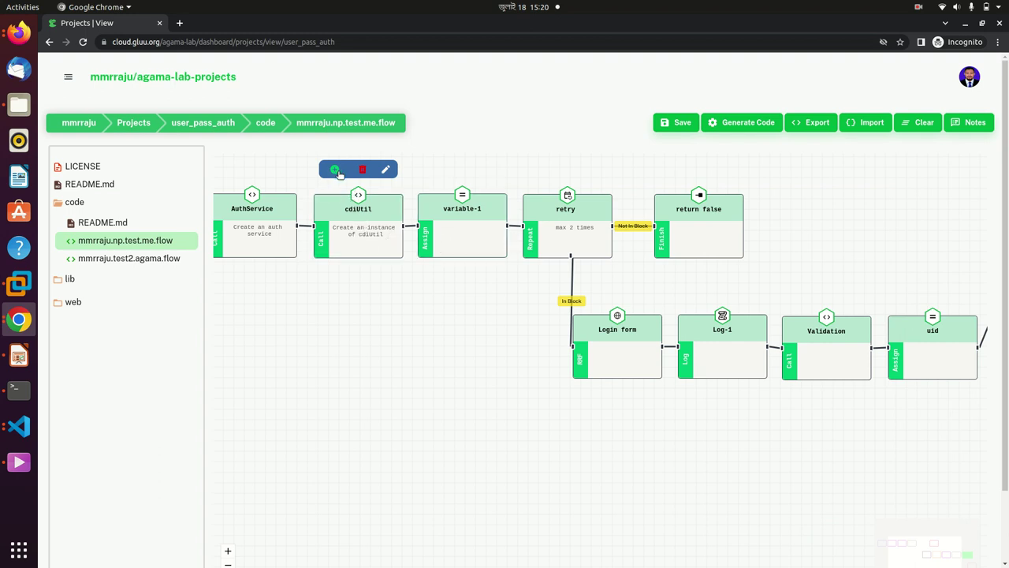
# Check the add-node list, then save variable-1 keeping authResult assigned to {}.
pyautogui.click(336, 171)
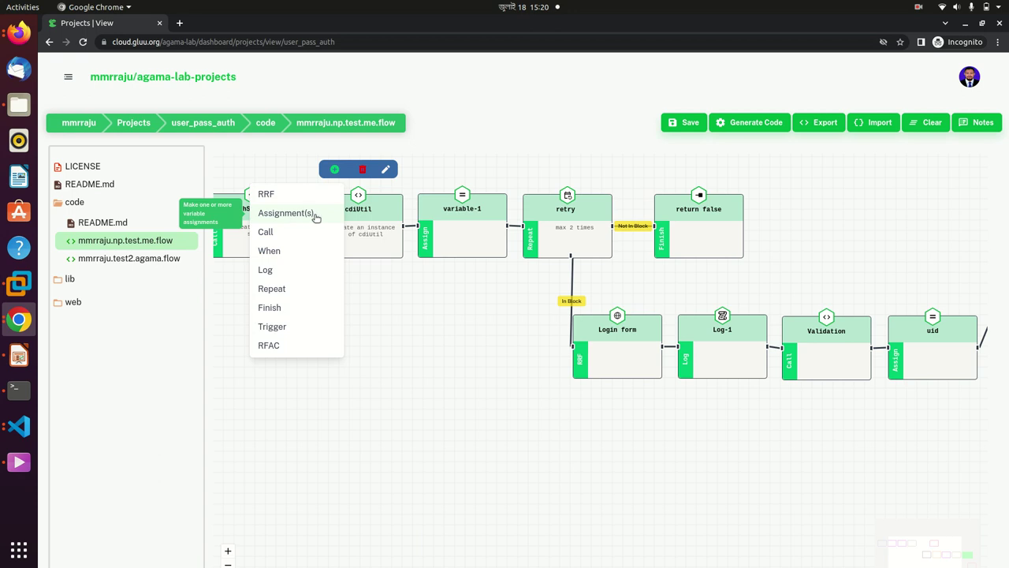
pyautogui.click(455, 296)
pyautogui.doubleClick(460, 217)
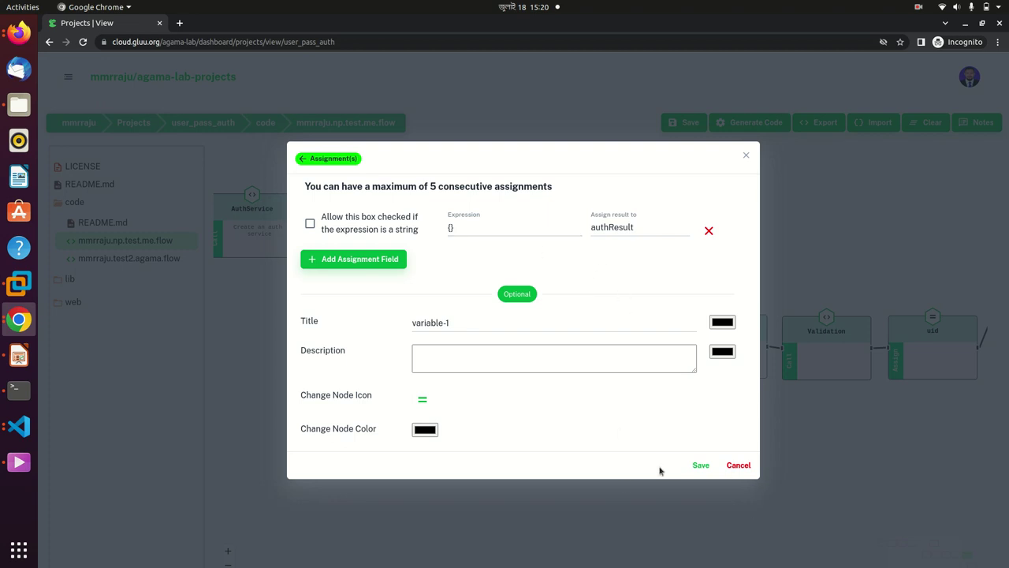
pyautogui.click(699, 466)
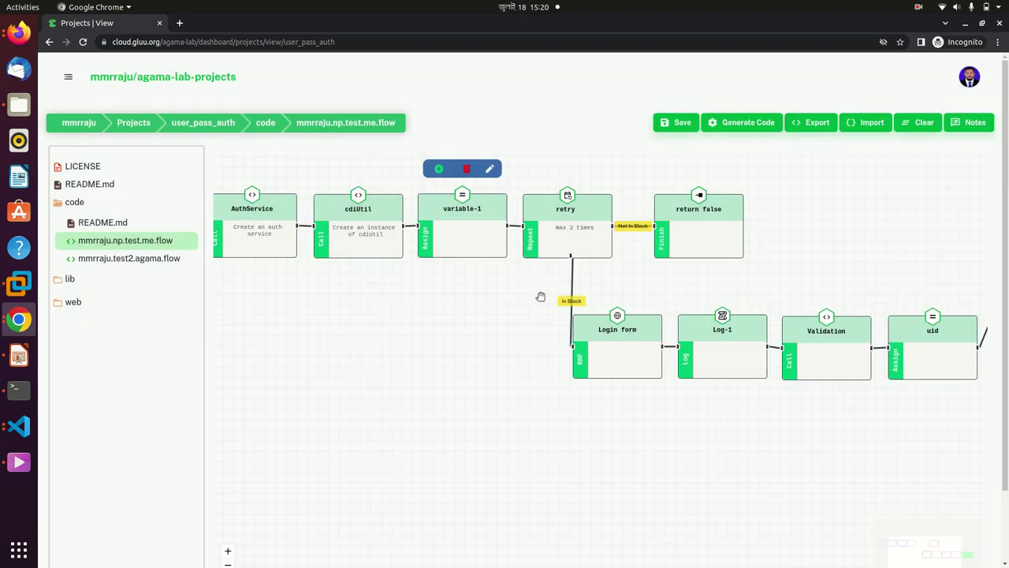
# Pan to the retry node and save its Repeat settings with maximum 2 iterations.
pyautogui.moveTo(459, 235)
pyautogui.mouseDown()
pyautogui.moveTo(443, 239)
pyautogui.moveTo(484, 225)
pyautogui.moveTo(465, 236)
pyautogui.mouseUp()
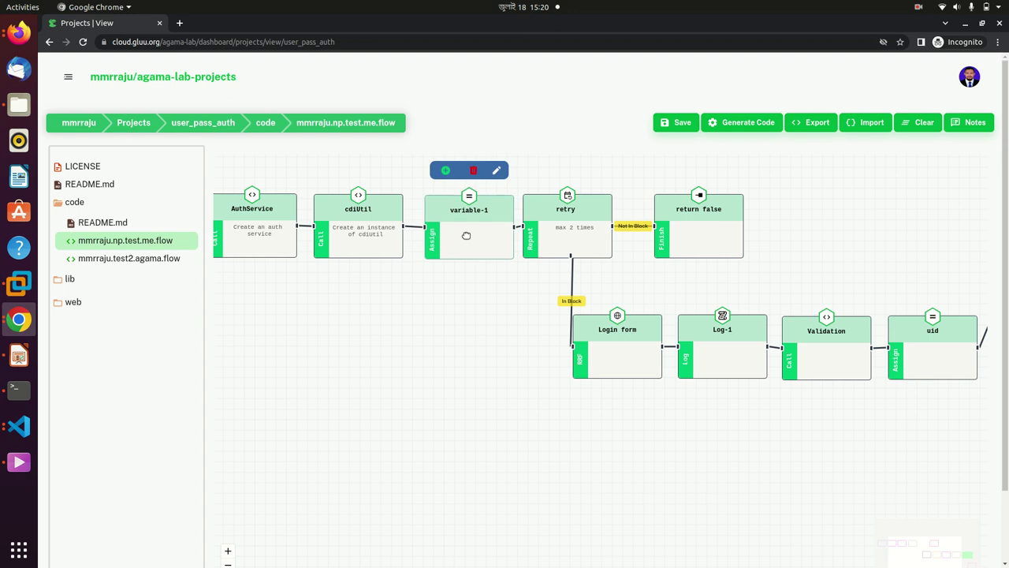
pyautogui.moveTo(509, 283); pyautogui.dragTo(399, 300)
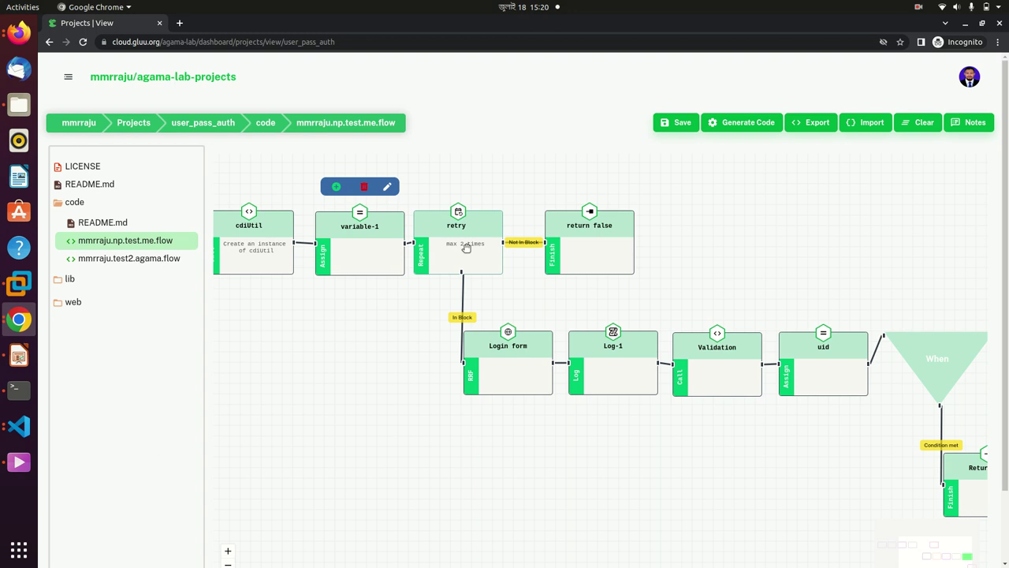
pyautogui.doubleClick(443, 250)
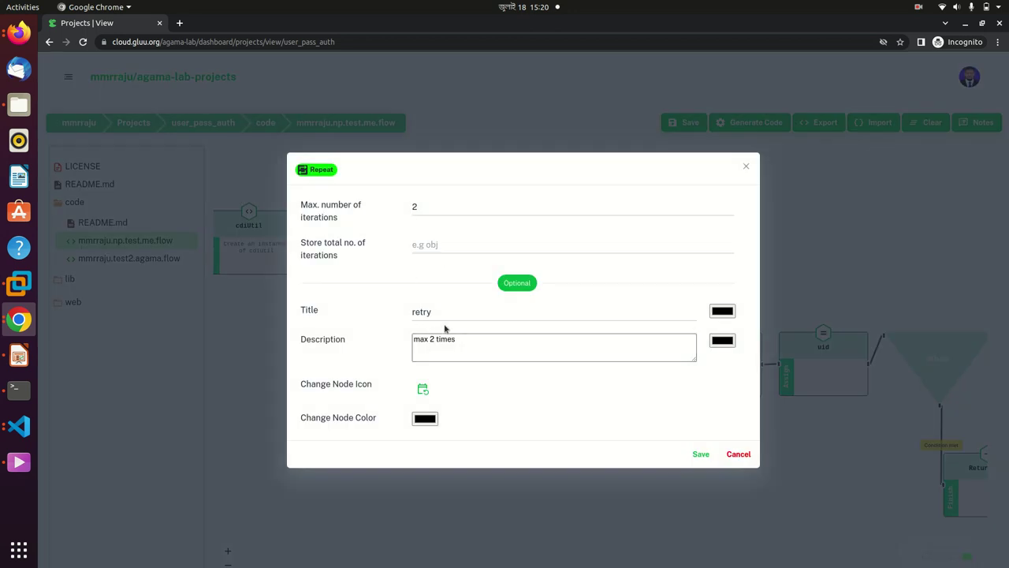
pyautogui.click(700, 455)
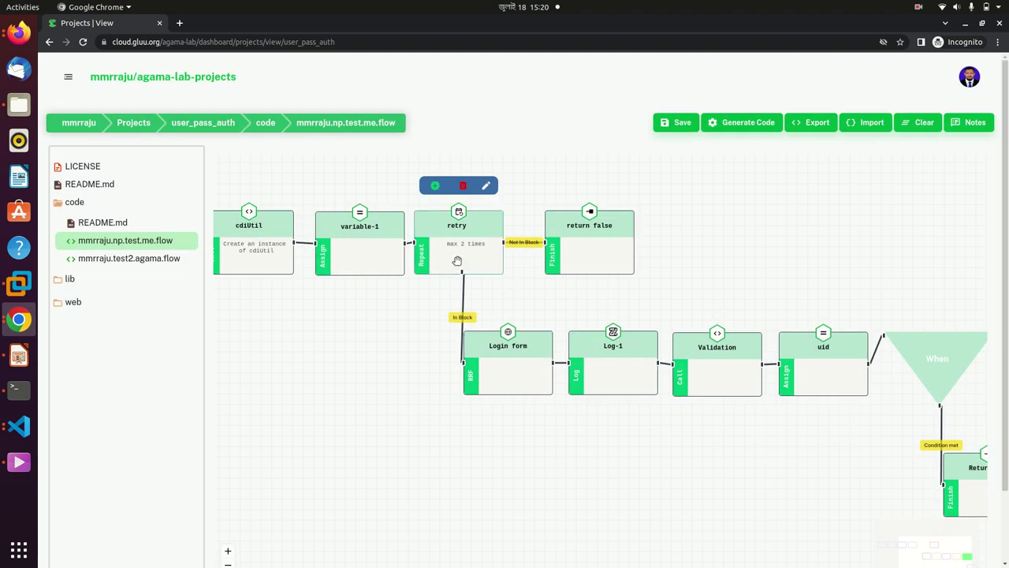
# Nudge the retry node right, then save the Login form node with template uid.ftlh.
pyautogui.moveTo(456, 257); pyautogui.dragTo(461, 258)
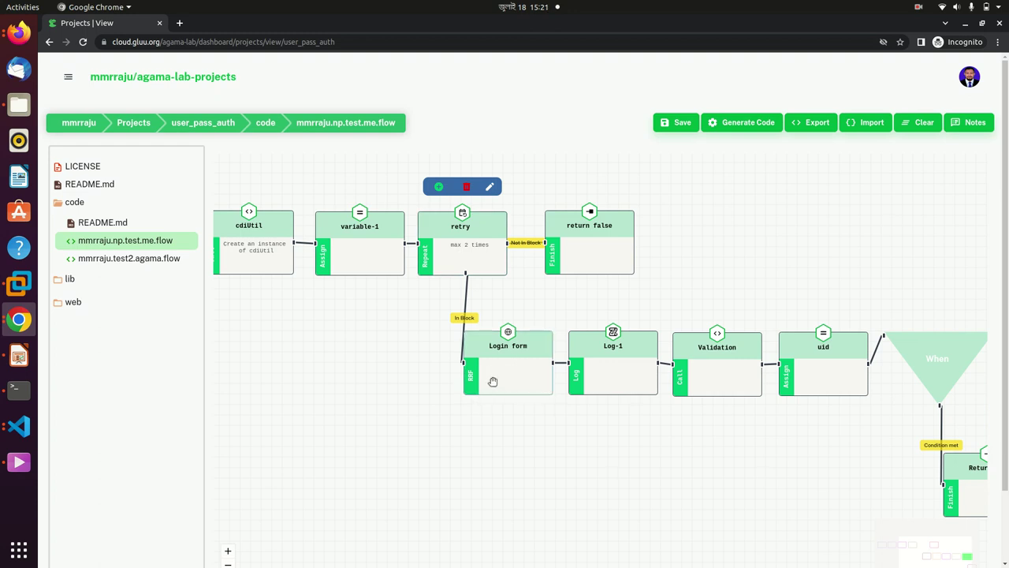
pyautogui.doubleClick(503, 370)
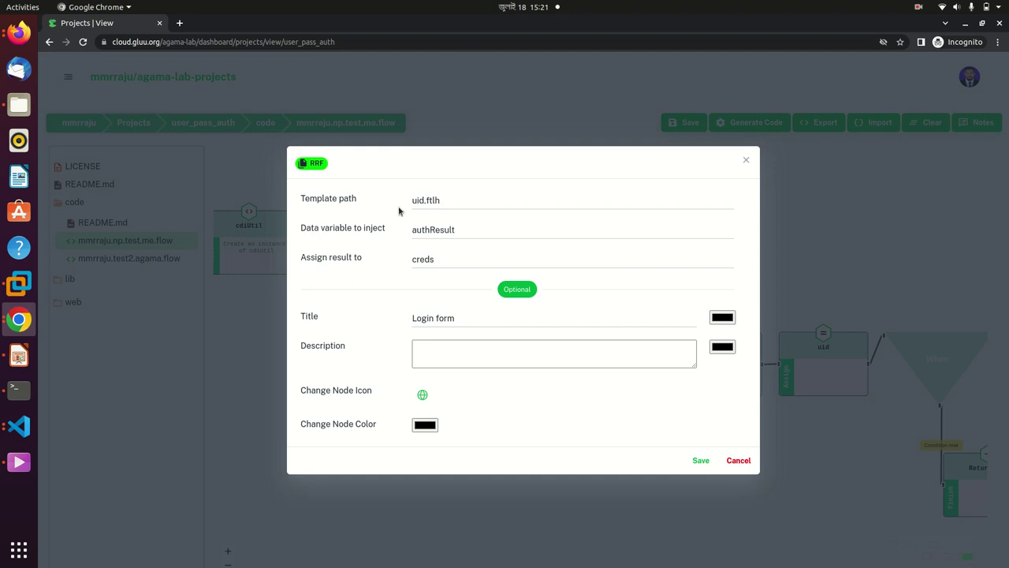
pyautogui.click(425, 203)
pyautogui.click(708, 463)
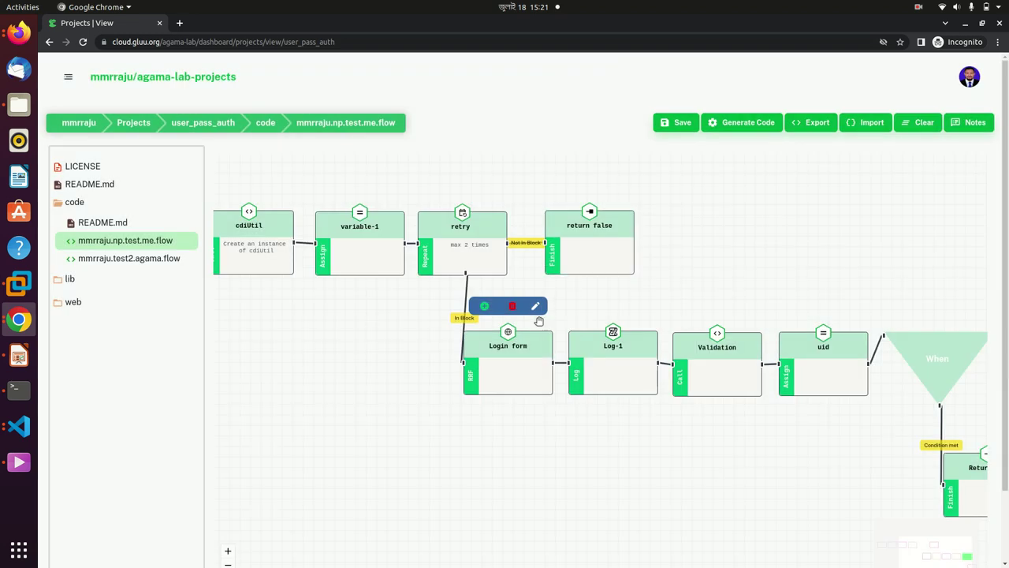
# Nudge the Login form node down, then save Log-1 at info level logging creds.username.
pyautogui.moveTo(523, 376); pyautogui.dragTo(526, 379)
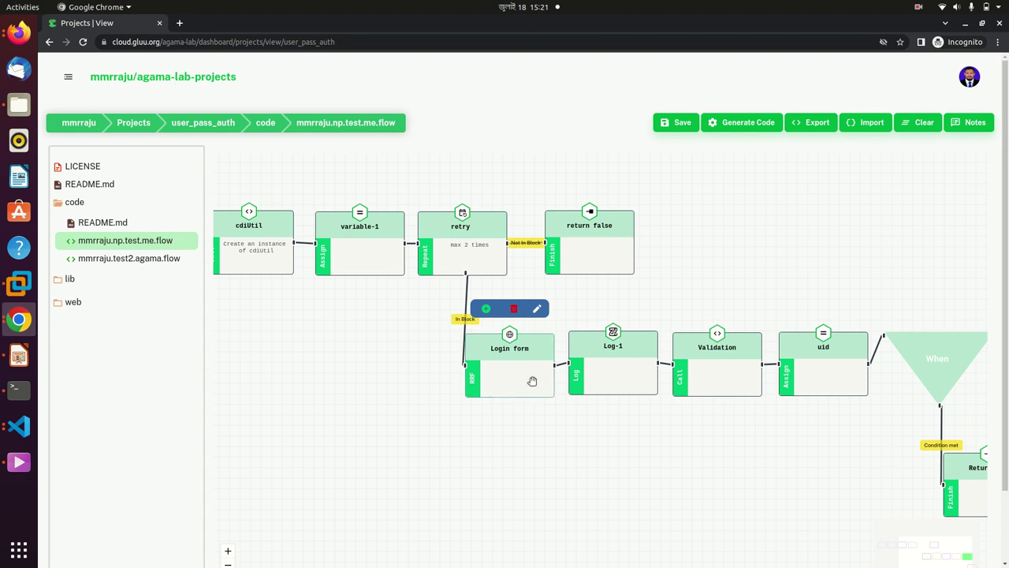
pyautogui.doubleClick(604, 376)
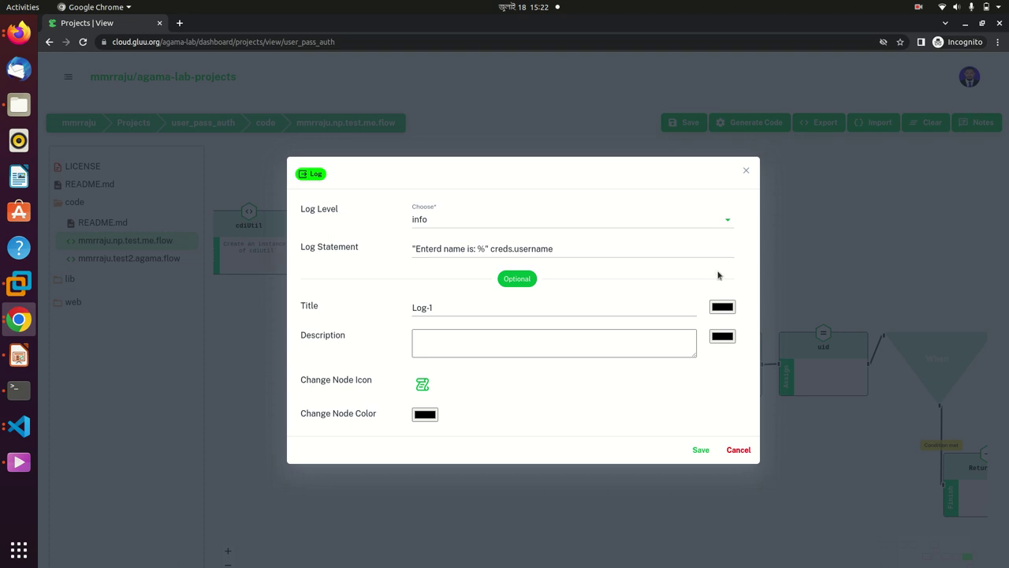
pyautogui.click(700, 449)
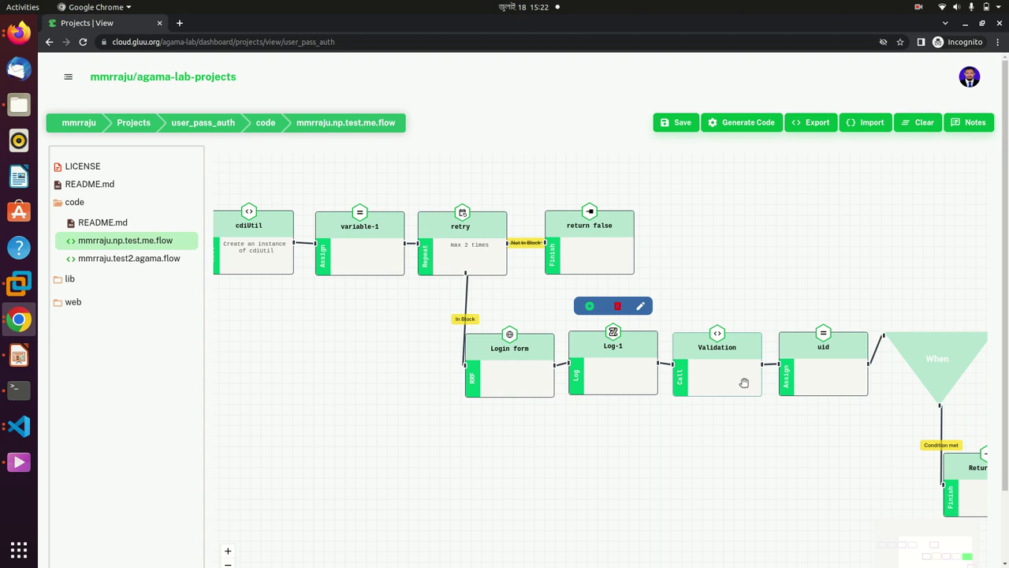
# Show the Validation node's cdiUtil.authenticate call using creds.username and creds.password.
pyautogui.doubleClick(742, 381)
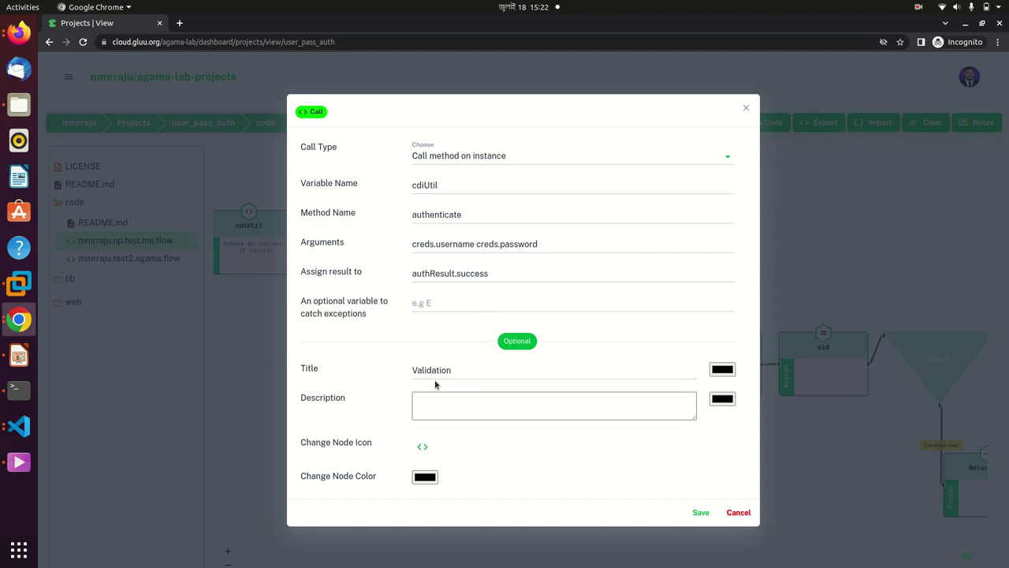
# Save the Validation call and set the uid Assign node to creds.username.
pyautogui.click(700, 513)
pyautogui.moveTo(702, 444); pyautogui.dragTo(529, 422)
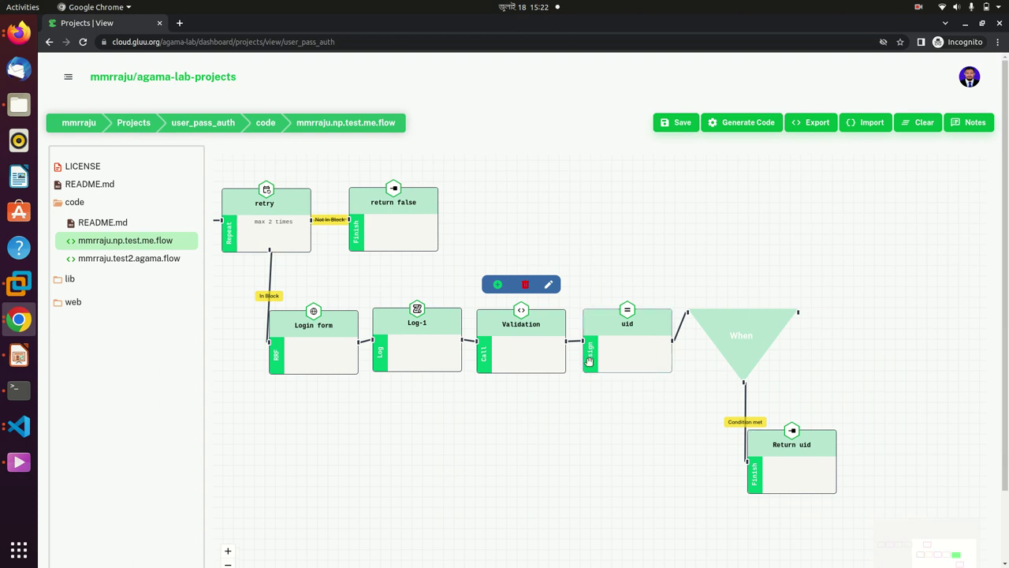
pyautogui.doubleClick(628, 348)
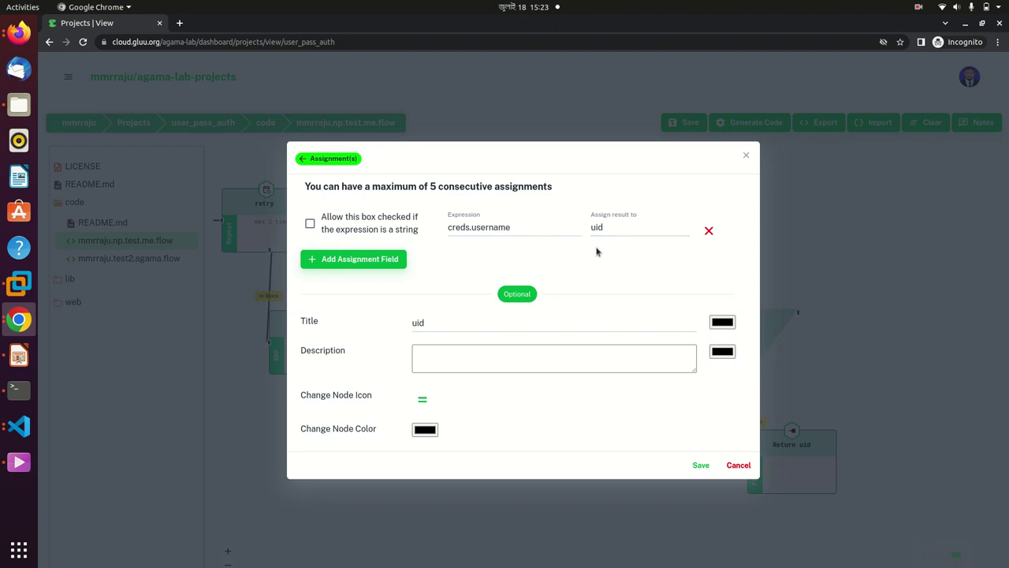
pyautogui.click(691, 465)
# Set the When node's condition to authResult.success is true.
pyautogui.moveTo(696, 416); pyautogui.dragTo(520, 410)
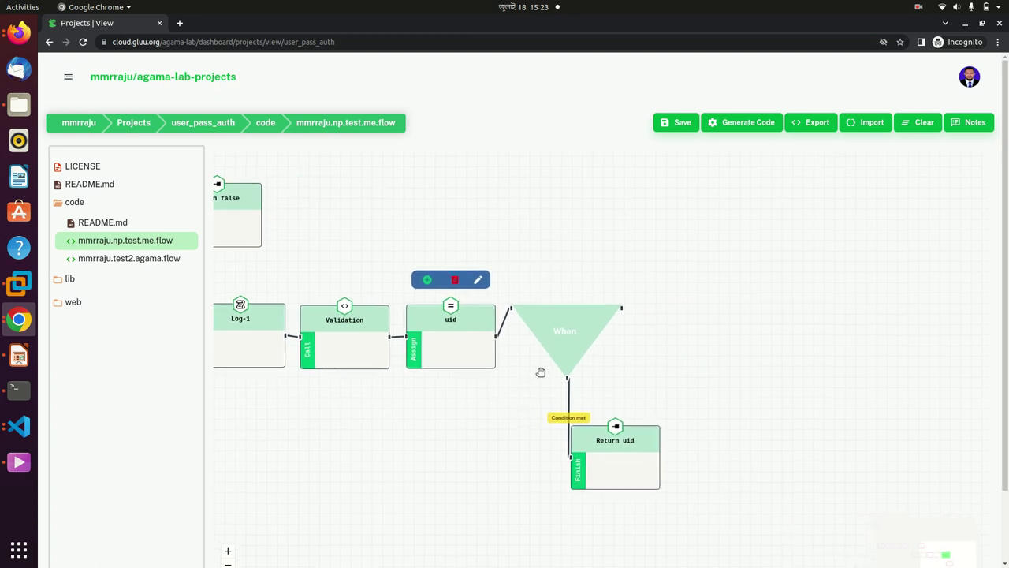
pyautogui.doubleClick(561, 328)
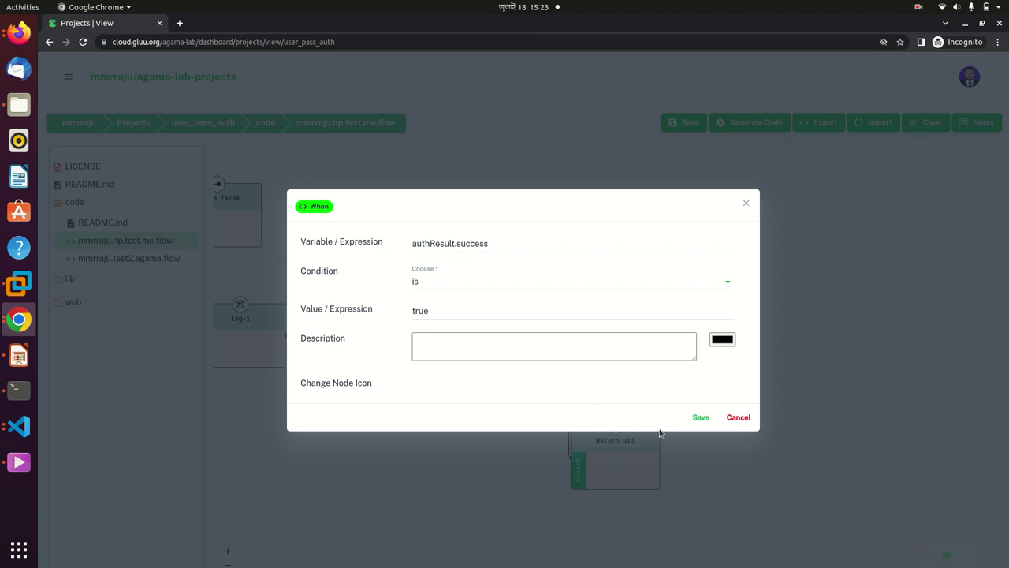
pyautogui.click(697, 419)
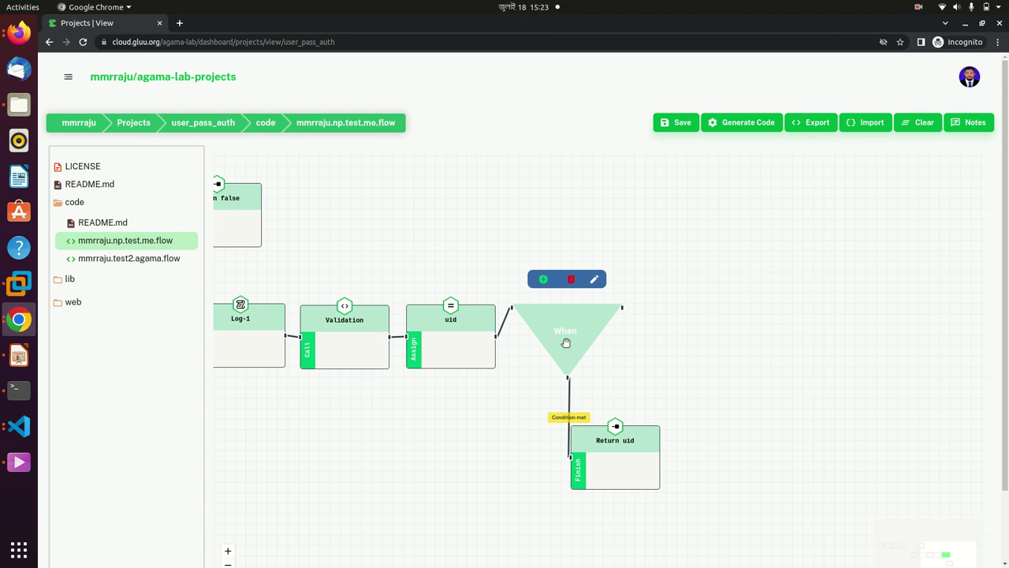
# Link the uid node to the When node as its next block and reposition When.
pyautogui.click(544, 280)
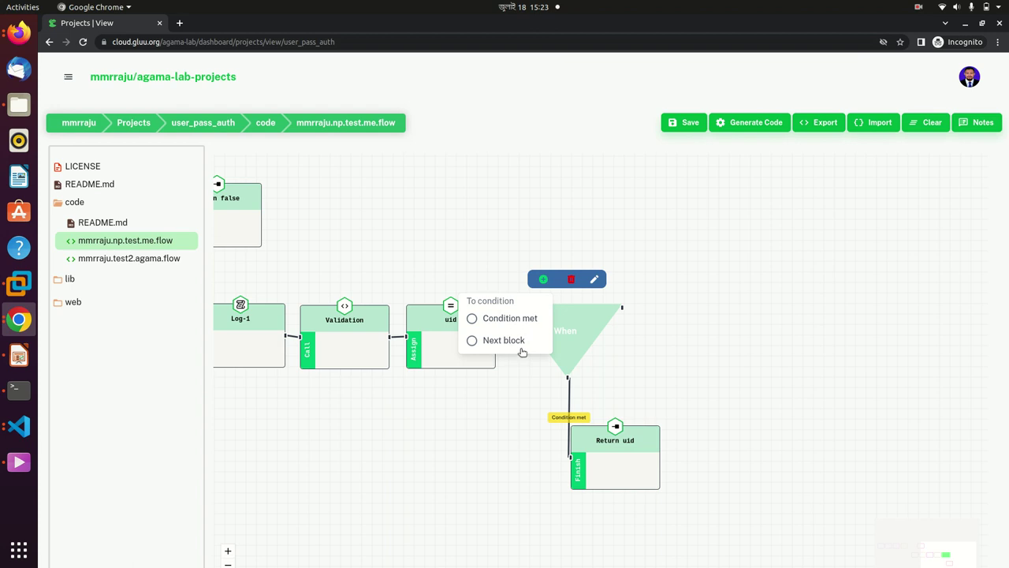
pyautogui.click(566, 337)
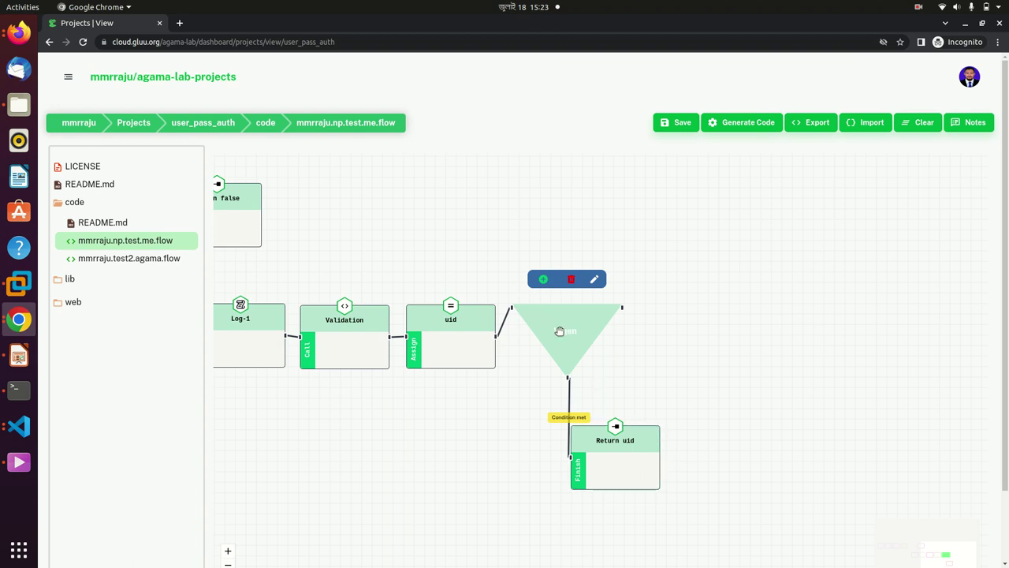
pyautogui.moveTo(562, 330)
pyautogui.mouseDown()
pyautogui.moveTo(585, 331)
pyautogui.moveTo(573, 329)
pyautogui.moveTo(579, 337)
pyautogui.mouseUp()
# Pan the canvas to review the retry loop, return false and NoPass Start nodes.
pyautogui.moveTo(779, 342); pyautogui.dragTo(982, 340)
pyautogui.moveTo(563, 252); pyautogui.dragTo(586, 277)
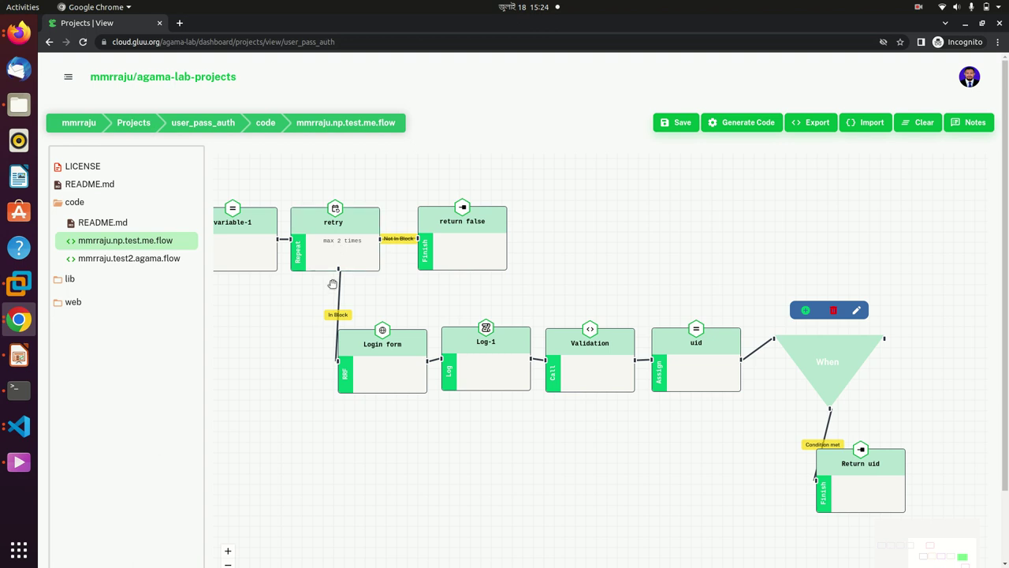
pyautogui.click(460, 247)
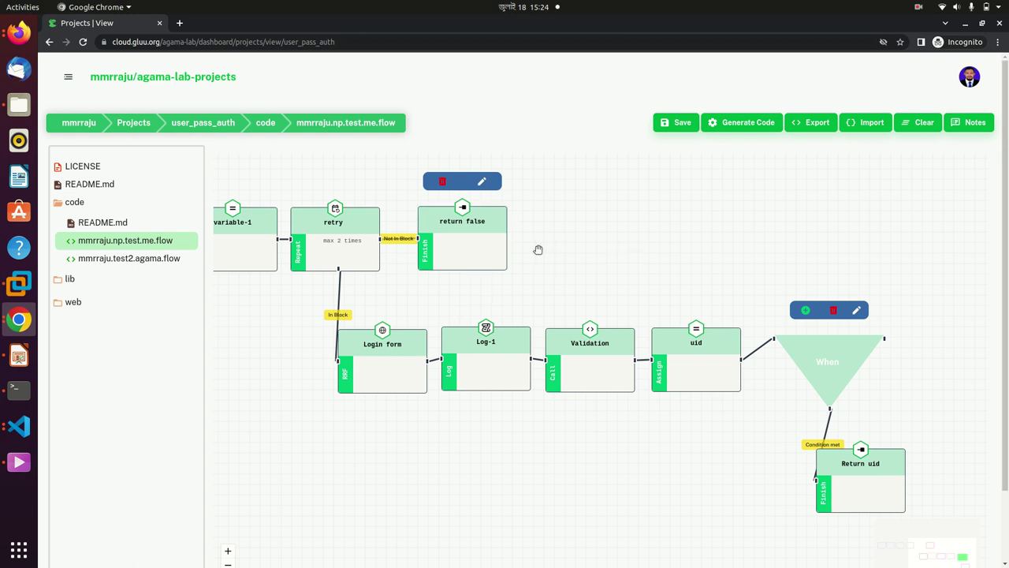
pyautogui.moveTo(559, 232); pyautogui.dragTo(777, 226)
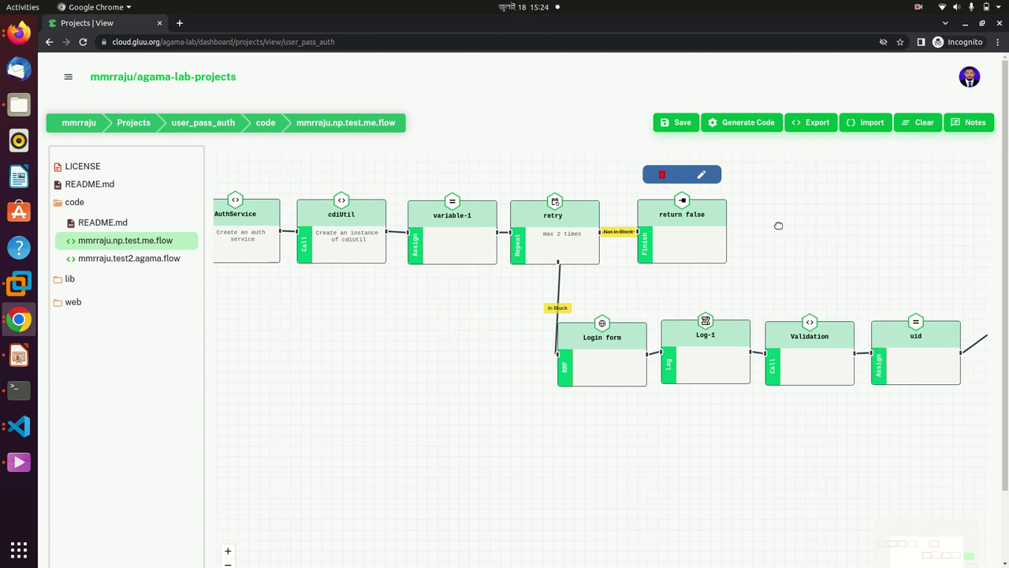
pyautogui.moveTo(328, 347); pyautogui.dragTo(444, 339)
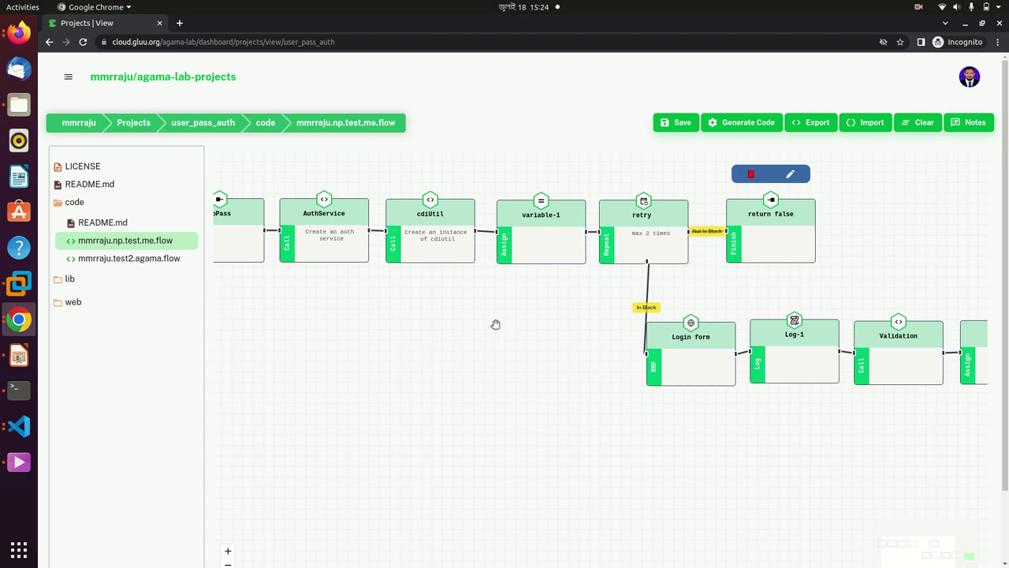
pyautogui.moveTo(488, 341)
pyautogui.mouseDown()
pyautogui.moveTo(520, 342)
pyautogui.moveTo(494, 342)
pyautogui.mouseUp()
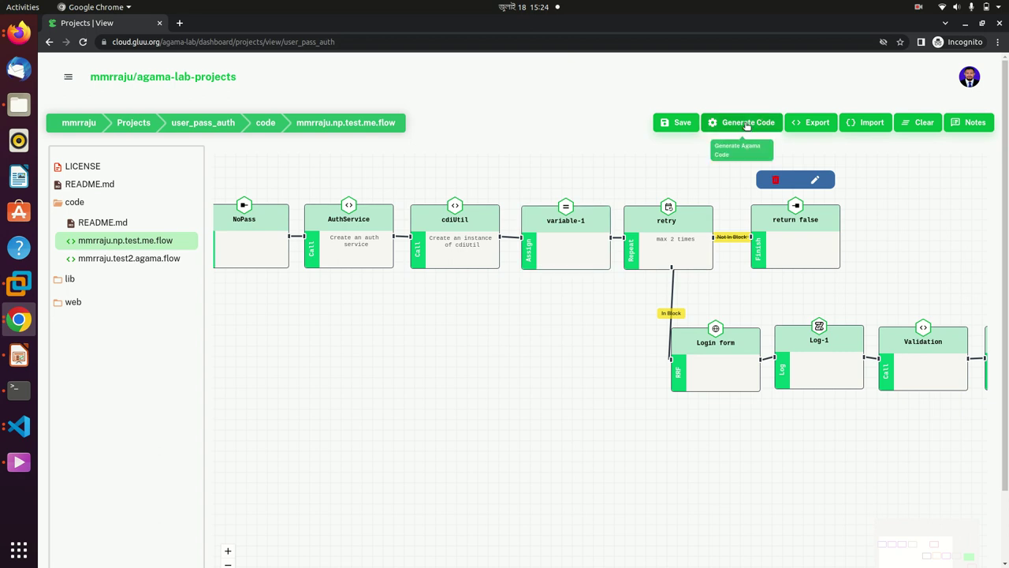
pyautogui.click(746, 124)
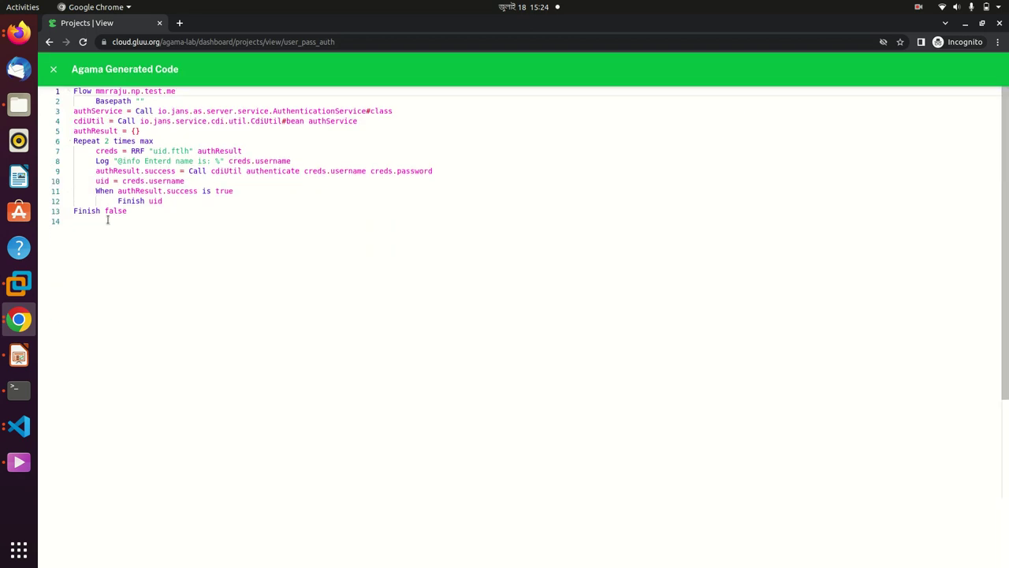
pyautogui.moveTo(162, 222); pyautogui.dragTo(55, 93)
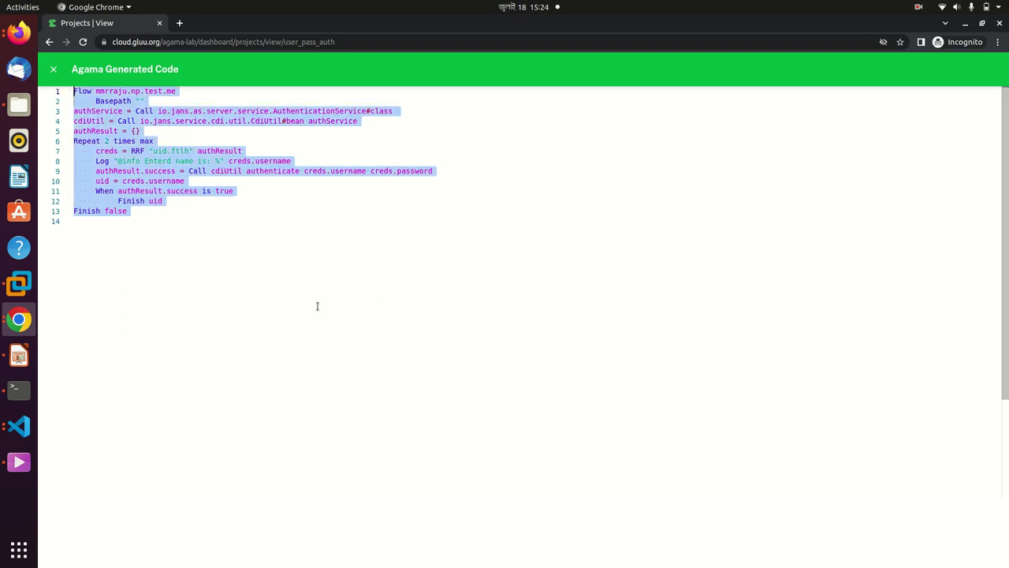
pyautogui.click(53, 69)
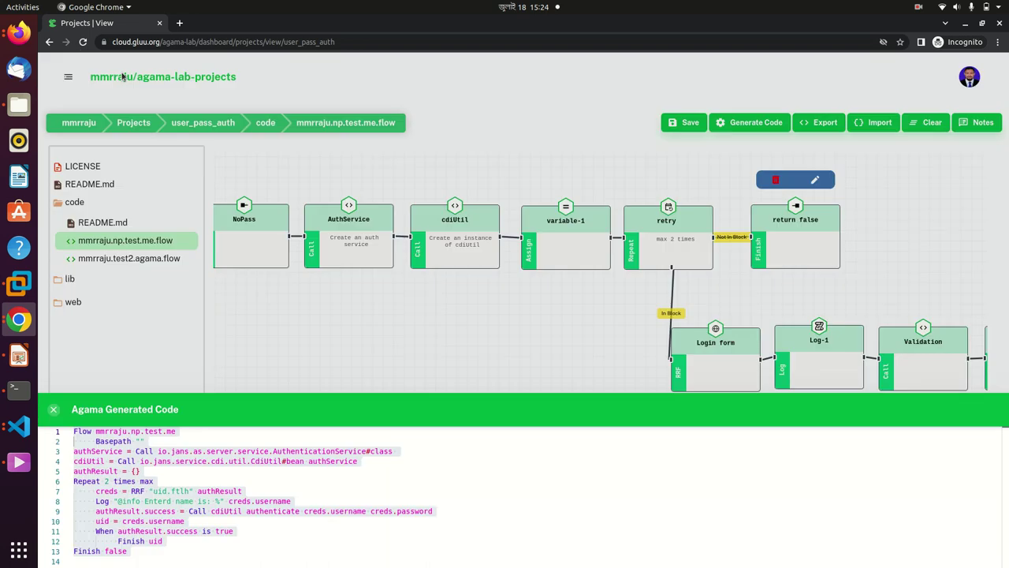
pyautogui.moveTo(480, 354); pyautogui.dragTo(534, 348)
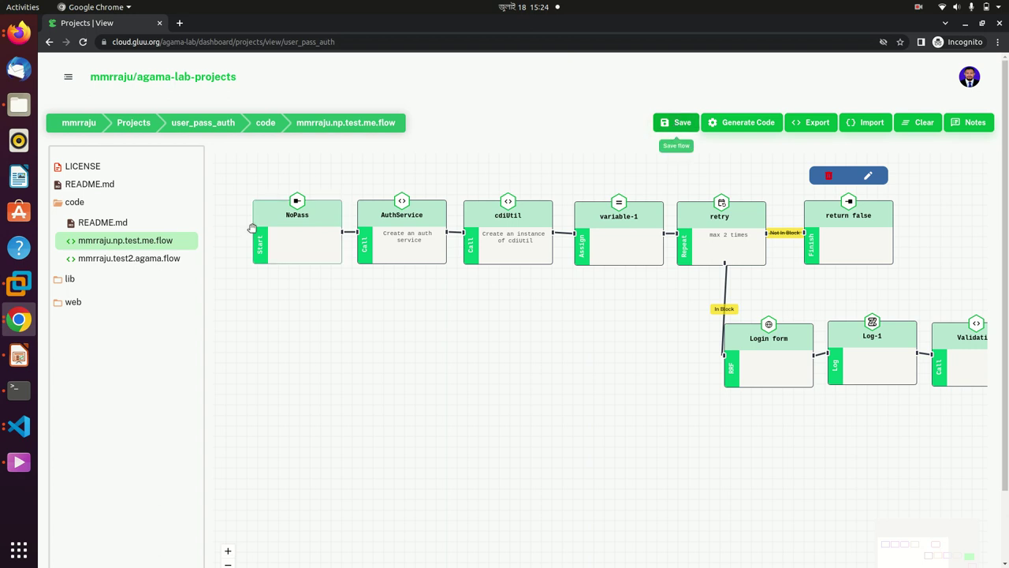
# Browse the web folder's New Freemarker Template chooser, cancel it, and open uid.ftlh.
pyautogui.click(87, 307)
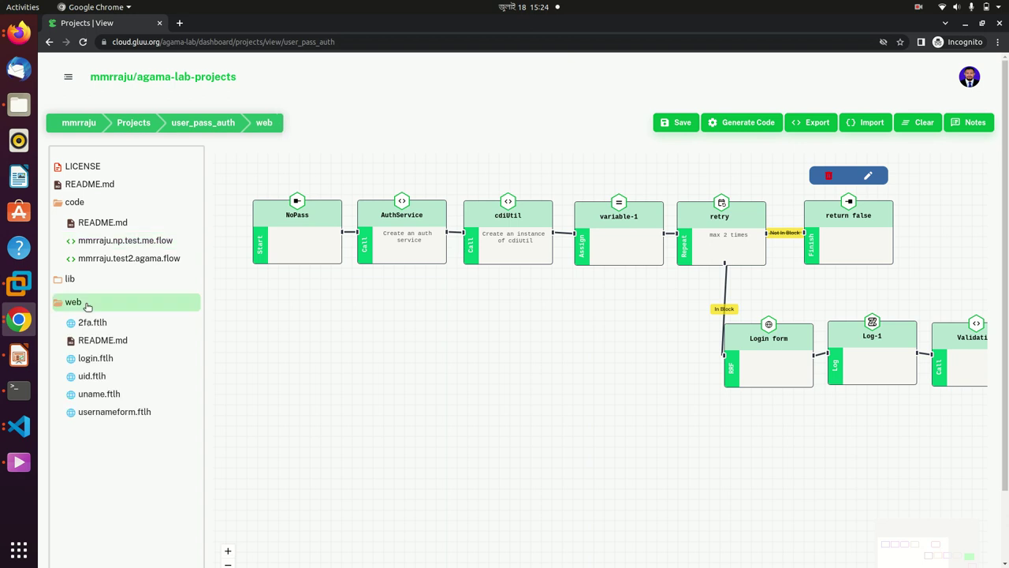
pyautogui.rightClick(87, 306)
pyautogui.moveTo(169, 317)
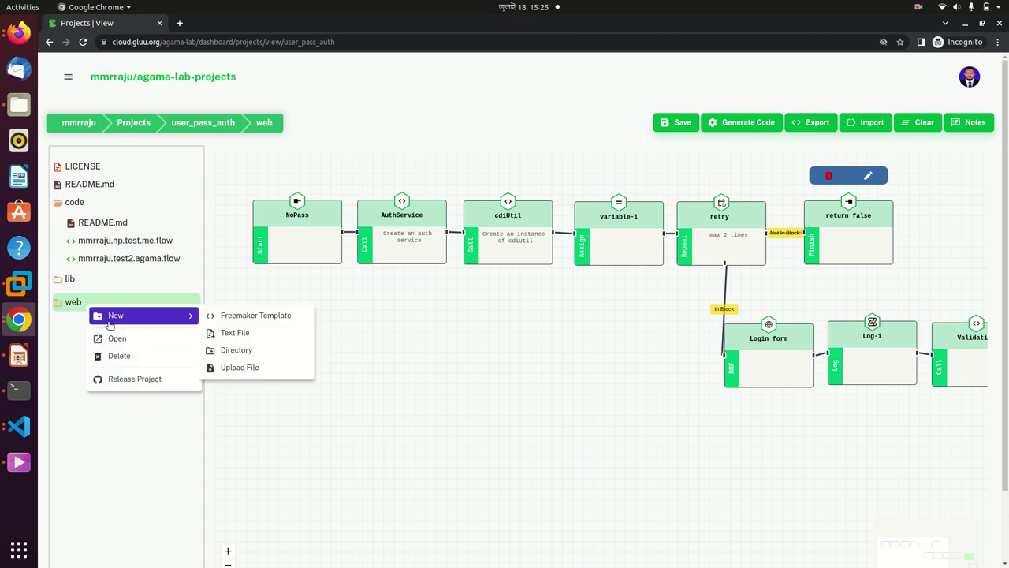
pyautogui.click(249, 317)
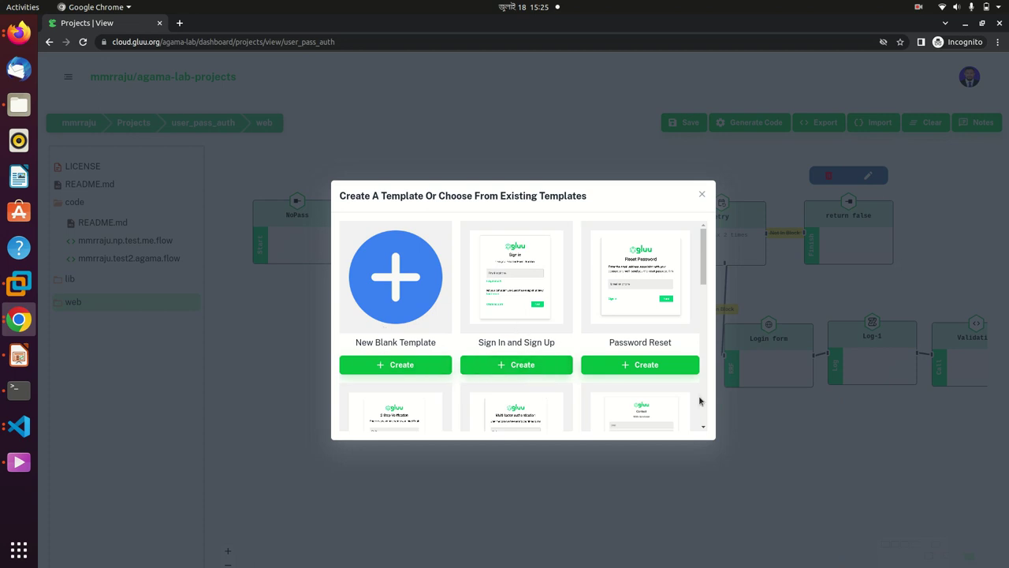
pyautogui.scroll(-3, 597, 323)
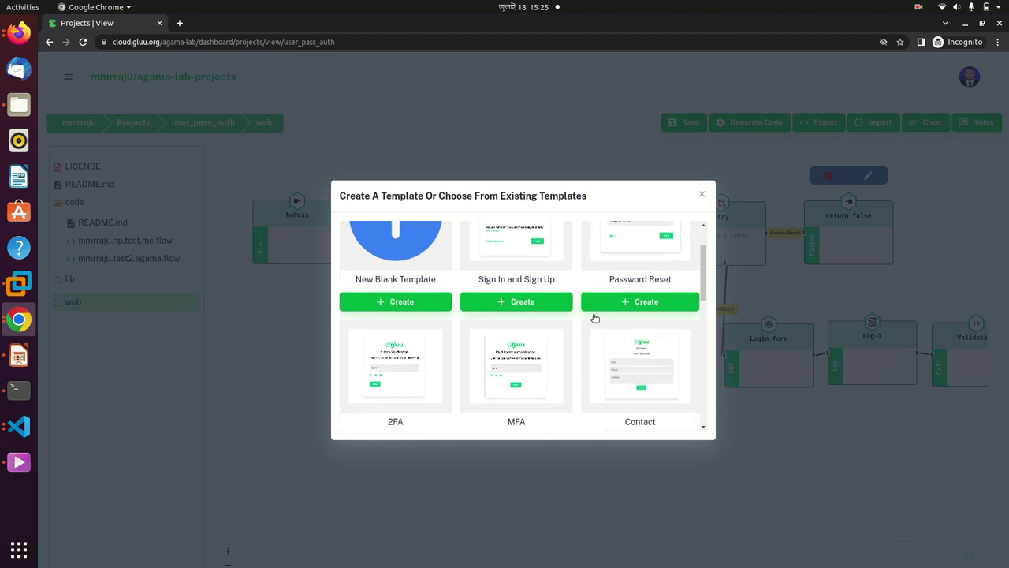
pyautogui.scroll(-2, 595, 318)
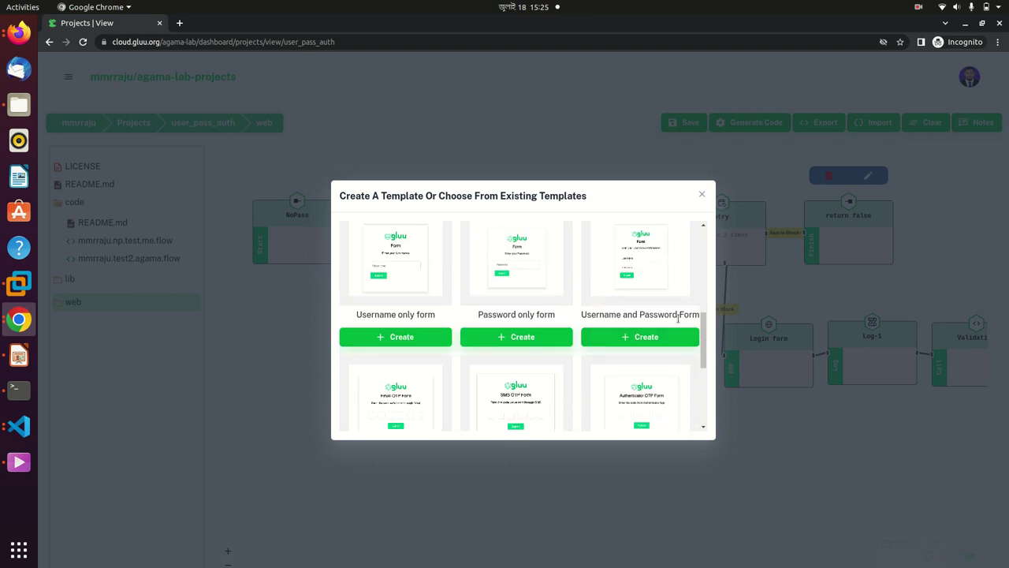
pyautogui.click(701, 194)
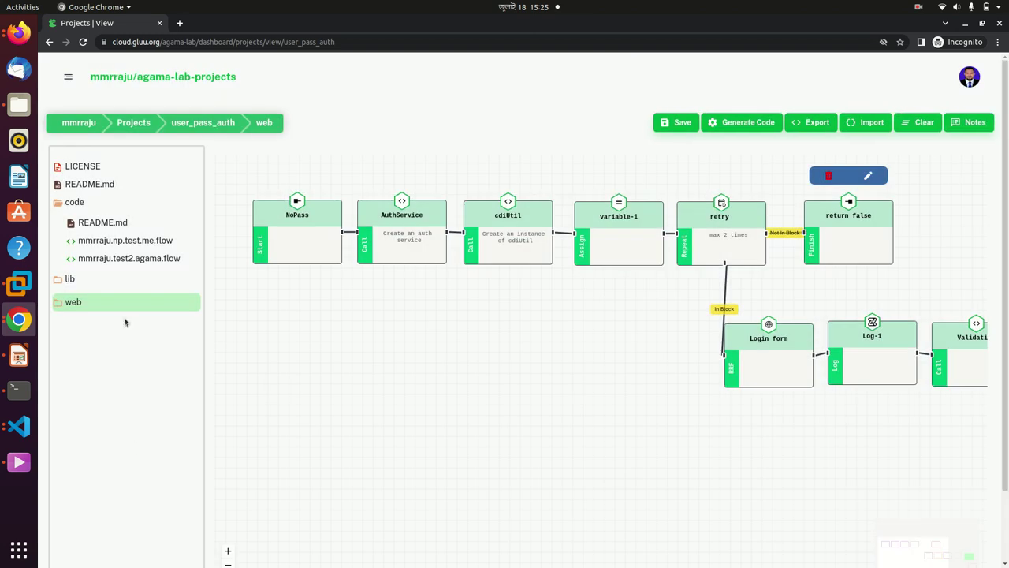
pyautogui.click(75, 304)
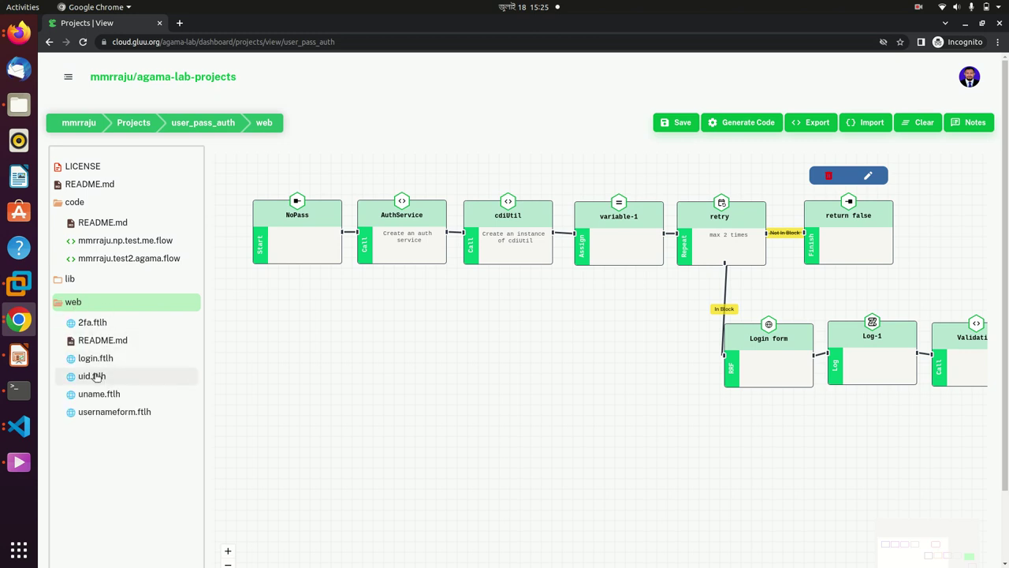
pyautogui.click(92, 376)
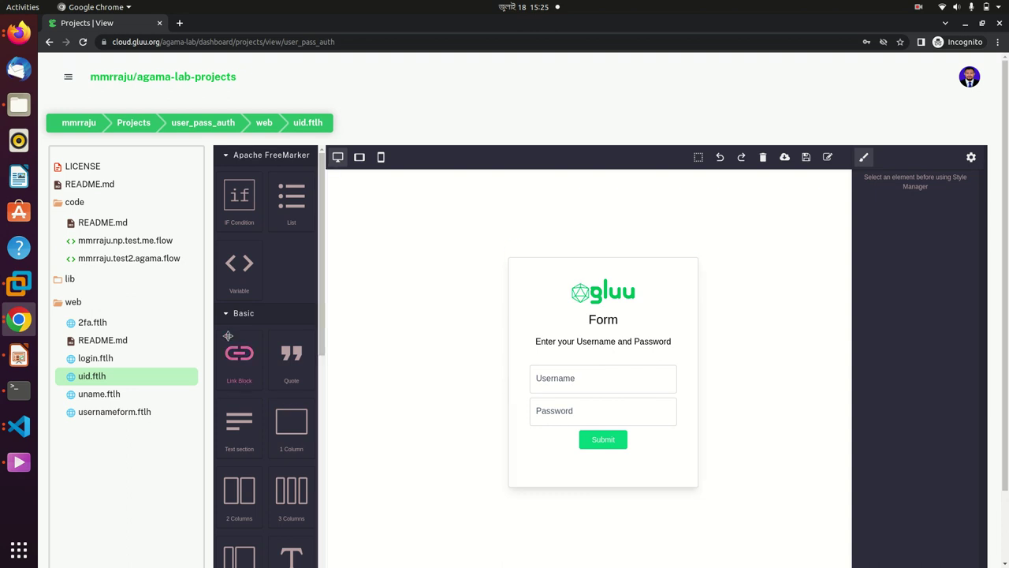
# Release the user_pass_auth project from the code folder's menu as version 1.0.29.
pyautogui.click(82, 205)
pyautogui.rightClick(82, 204)
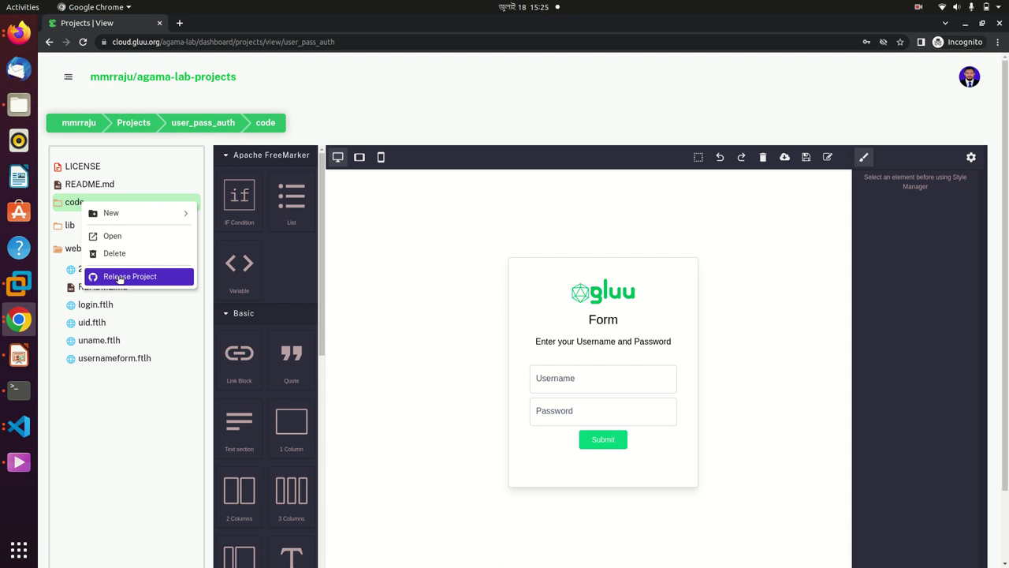
pyautogui.click(120, 276)
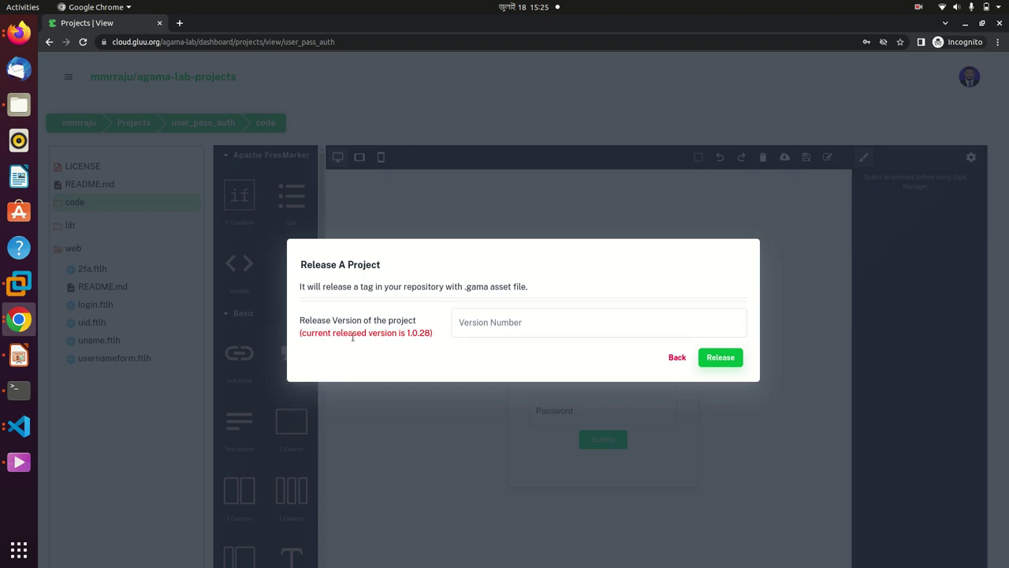
pyautogui.click(503, 329)
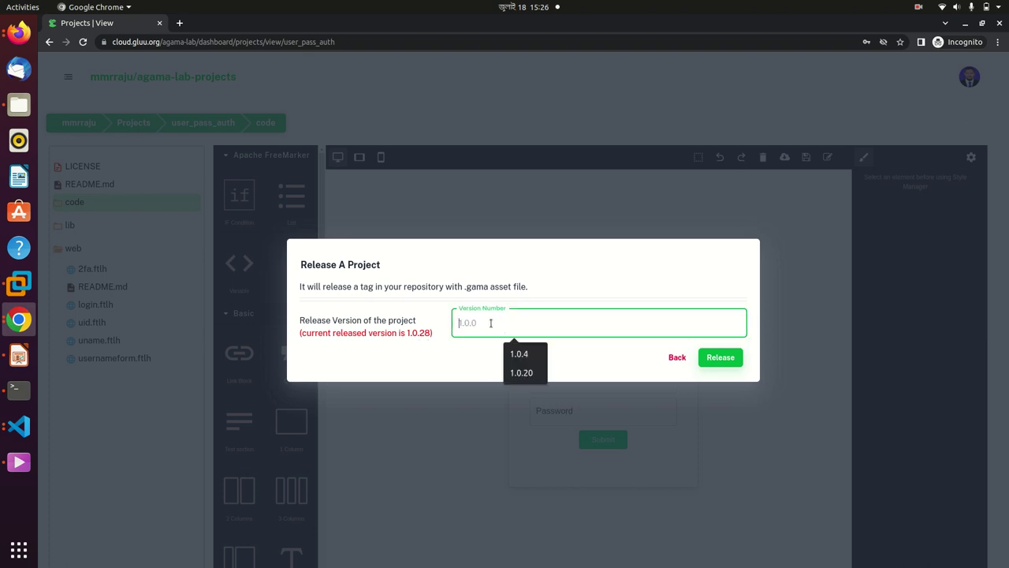
pyautogui.write('1.0.2')
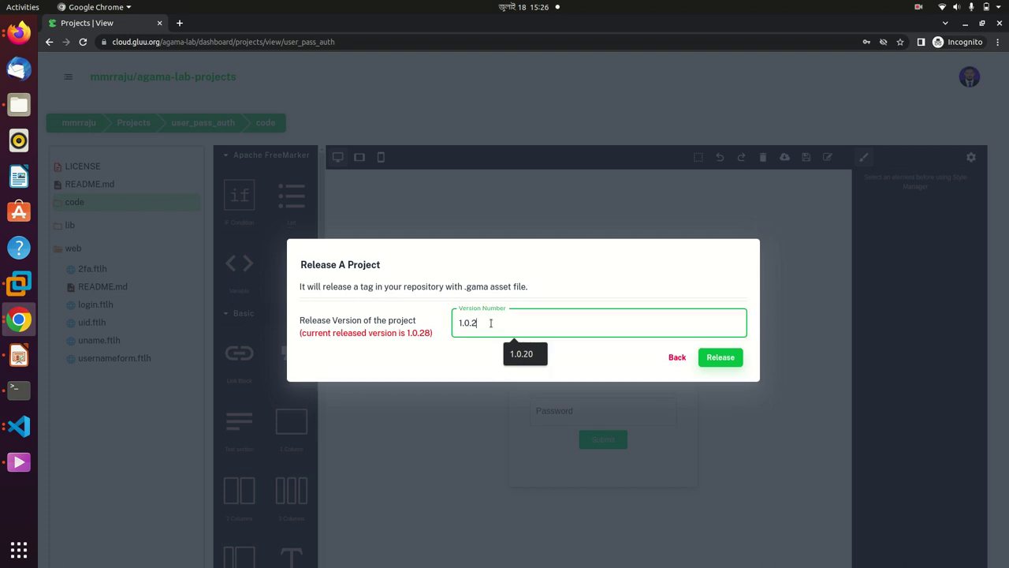
pyautogui.write('9')
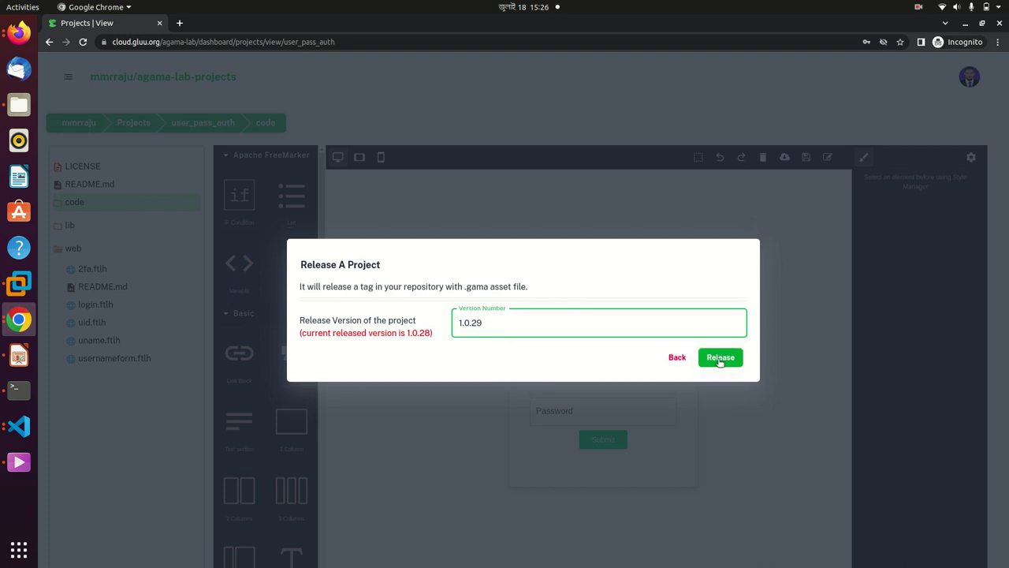
pyautogui.click(718, 361)
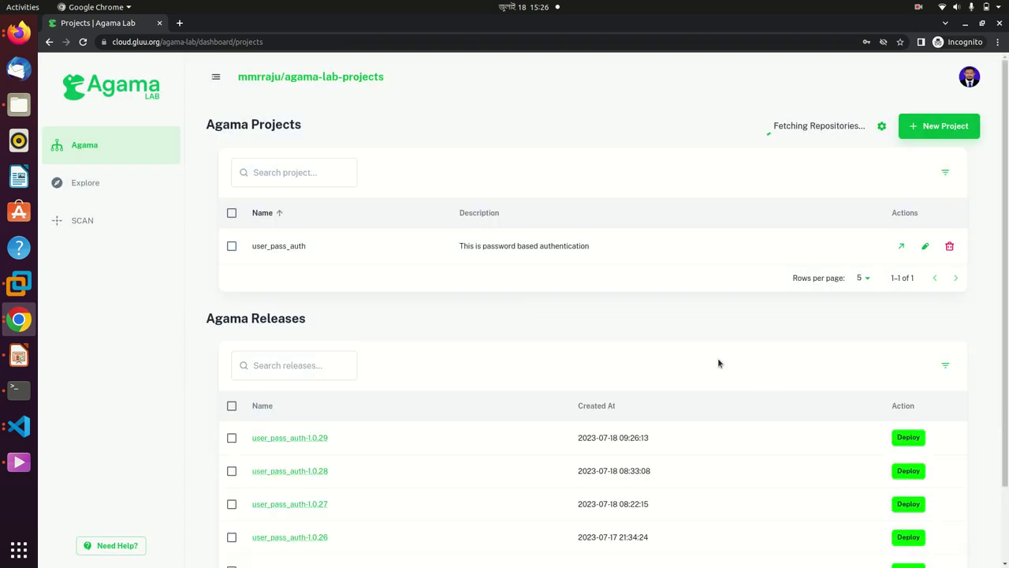
# Open the user_pass_auth-1.0.29 GitHub release page from the Agama Releases list.
pyautogui.scroll(-2, 529, 379)
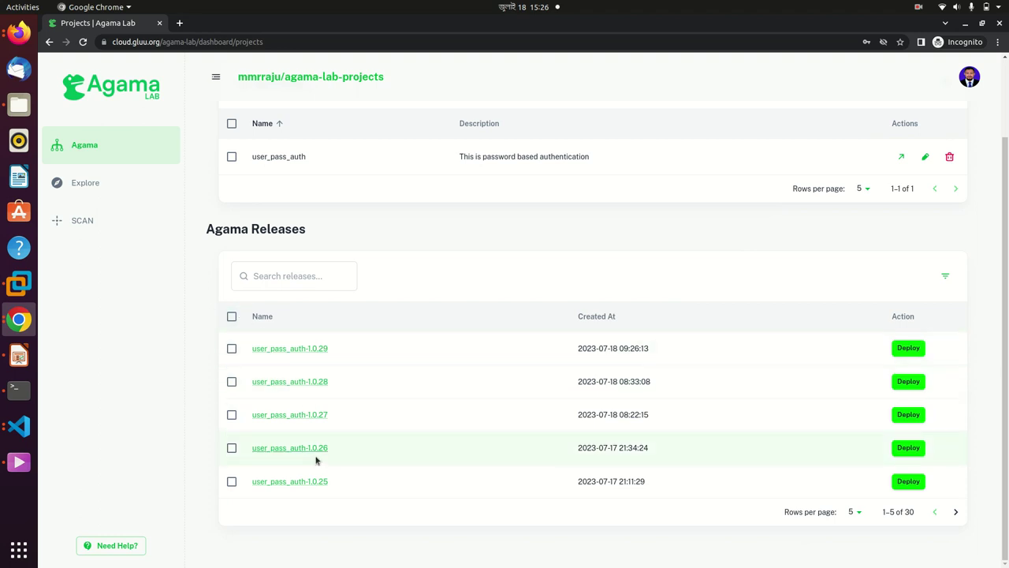
pyautogui.click(268, 351)
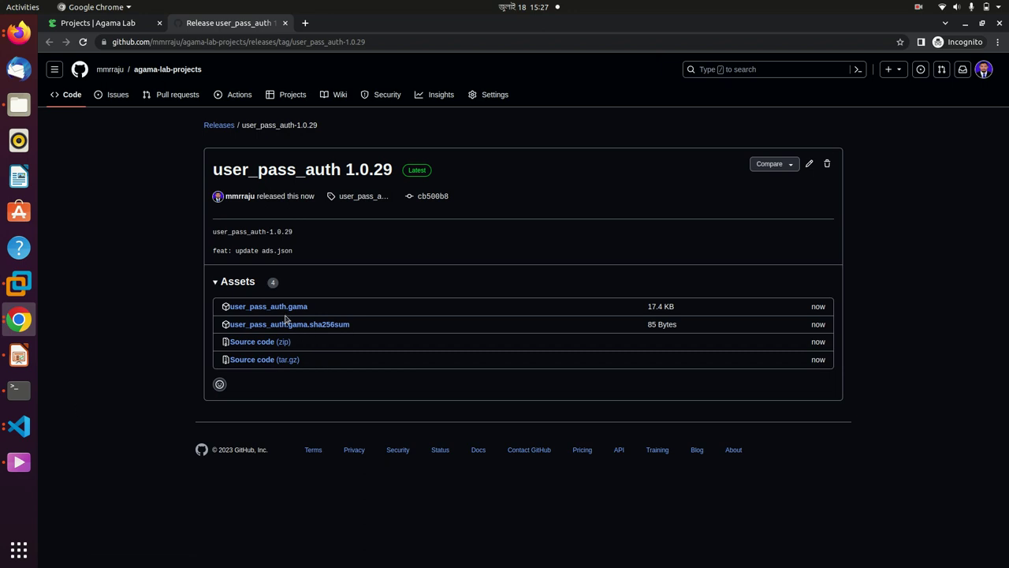
# Bring up the terminal's Jans TUI session on the Agama projects list.
pyautogui.click(19, 392)
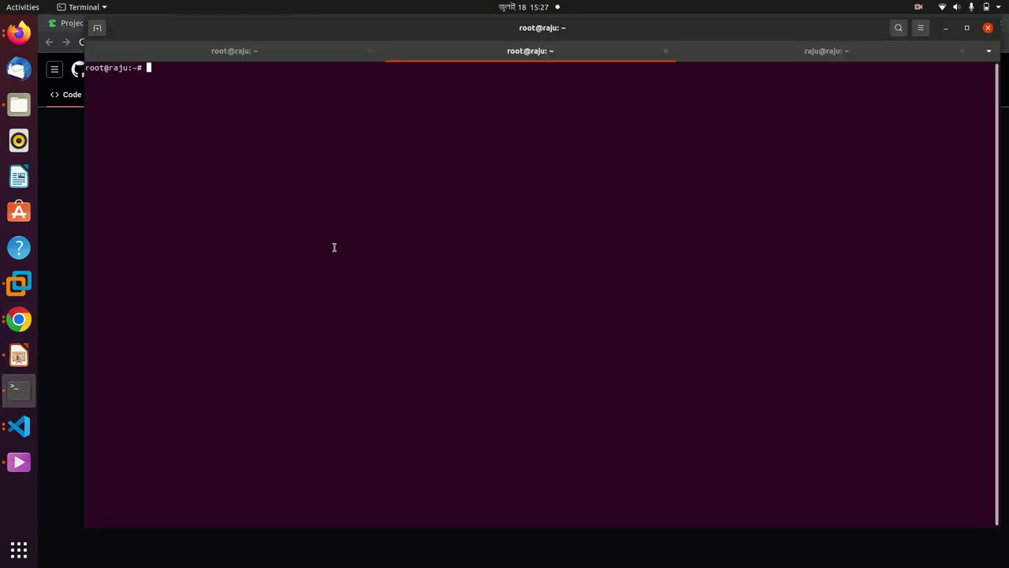
pyautogui.click(287, 54)
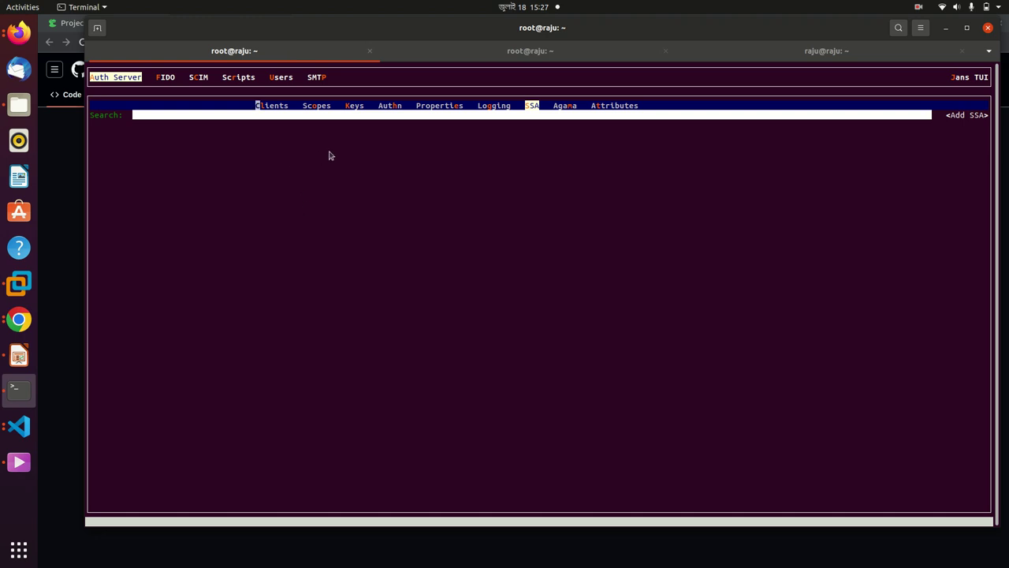
pyautogui.press('Left')
pyautogui.press('Right')
pyautogui.press('Right')
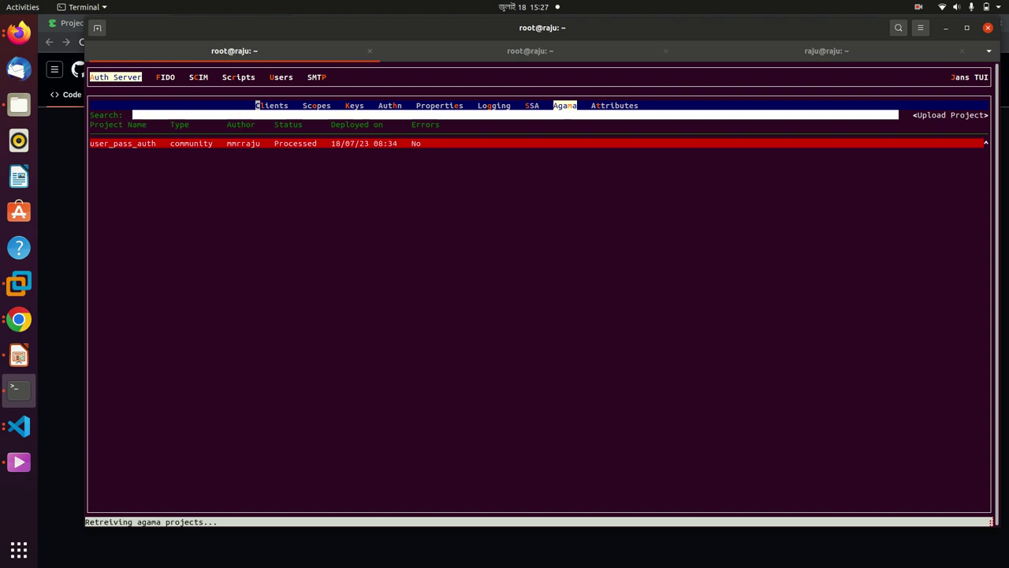
# Run ls in a shell tab to confirm user_pass_auth.gama is in the home folder.
pyautogui.click(543, 51)
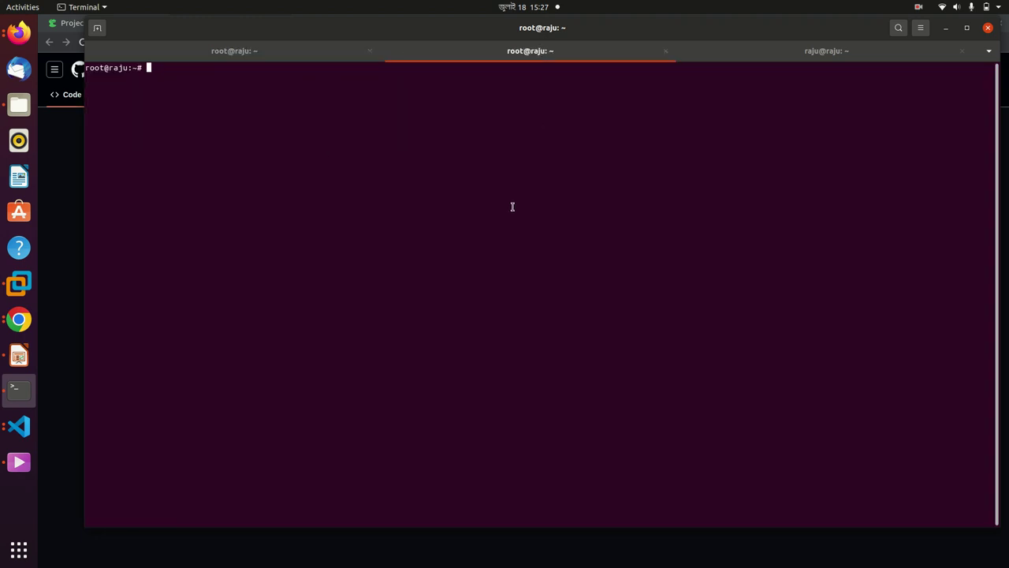
pyautogui.write('ls')
pyautogui.press('Return')
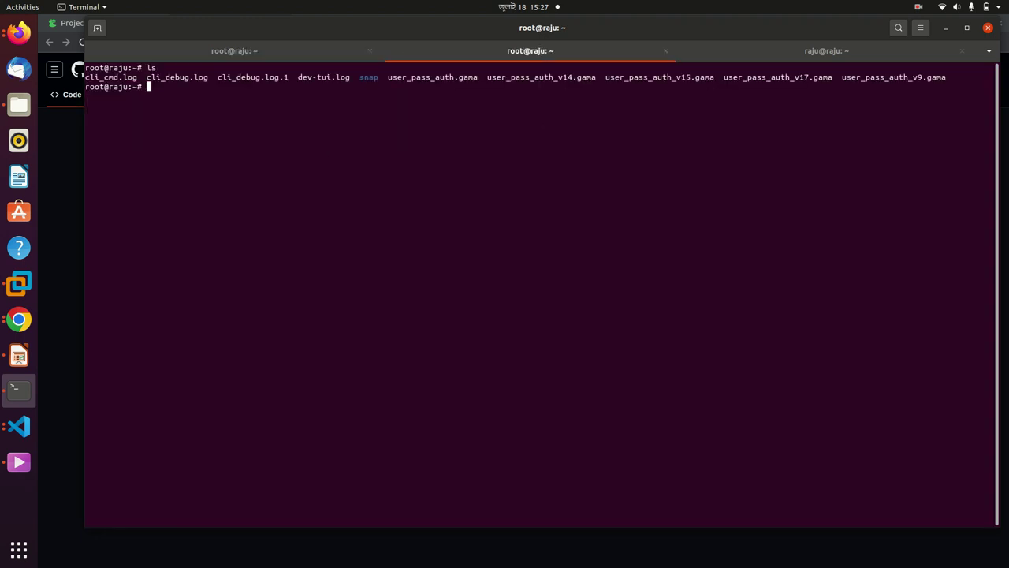
pyautogui.doubleClick(416, 76)
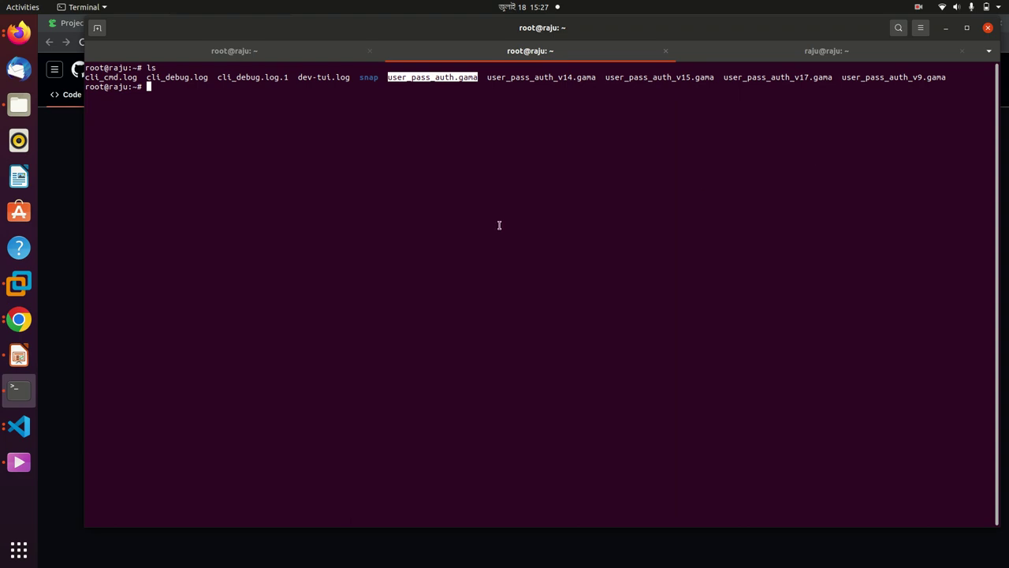
# Return to Jans TUI and move focus into the Agama projects screen.
pyautogui.click(276, 58)
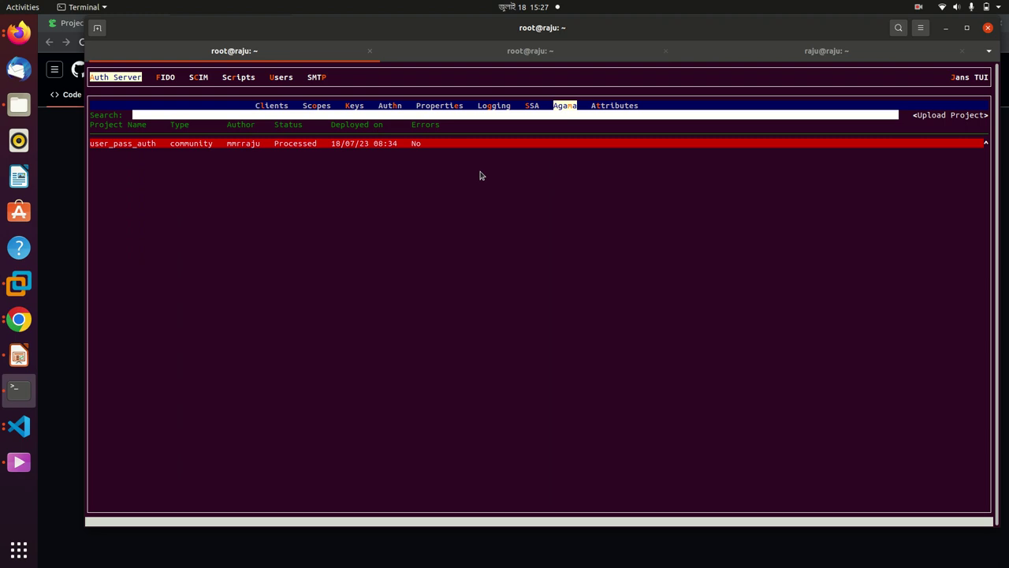
pyautogui.press('Tab')
pyautogui.press('Tab')
pyautogui.press('Tab')
pyautogui.press('Tab')
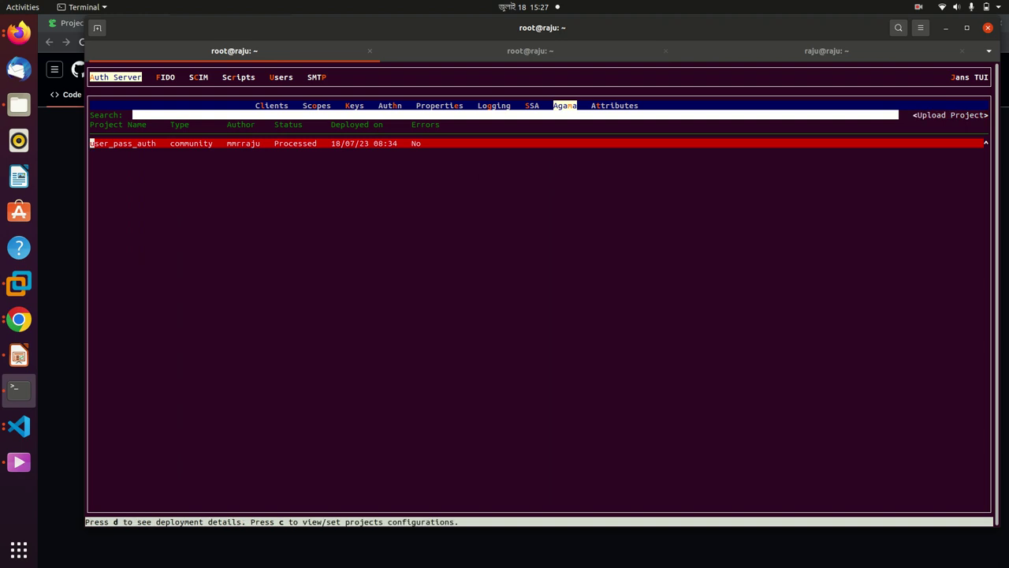
pyautogui.press('Right')
pyautogui.press('Right')
pyautogui.press('Right')
pyautogui.press('Left')
pyautogui.press('Left')
pyautogui.press('Left')
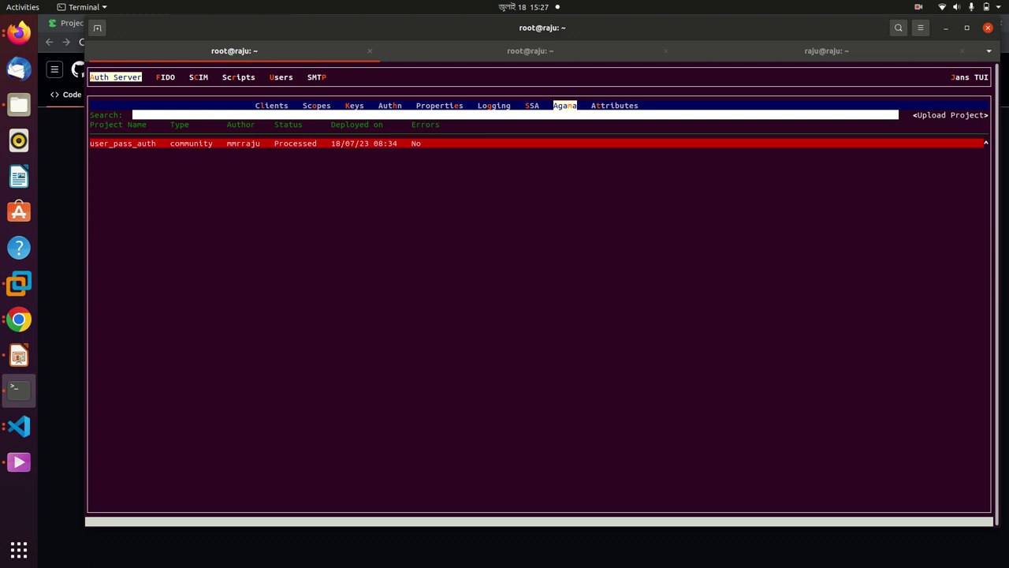
pyautogui.press('Right')
pyautogui.press('Right')
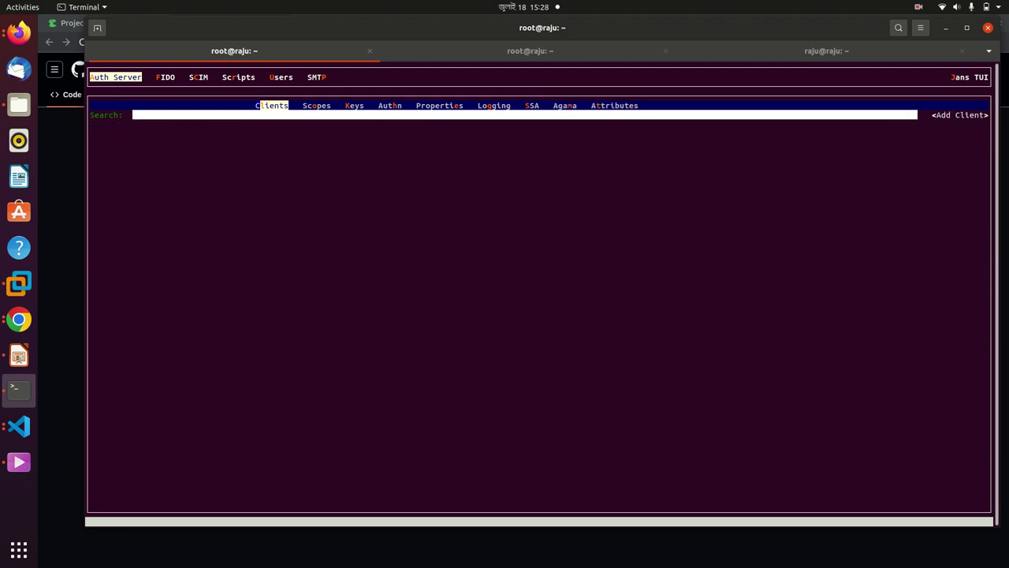
pyautogui.press('Left')
pyautogui.press('Left')
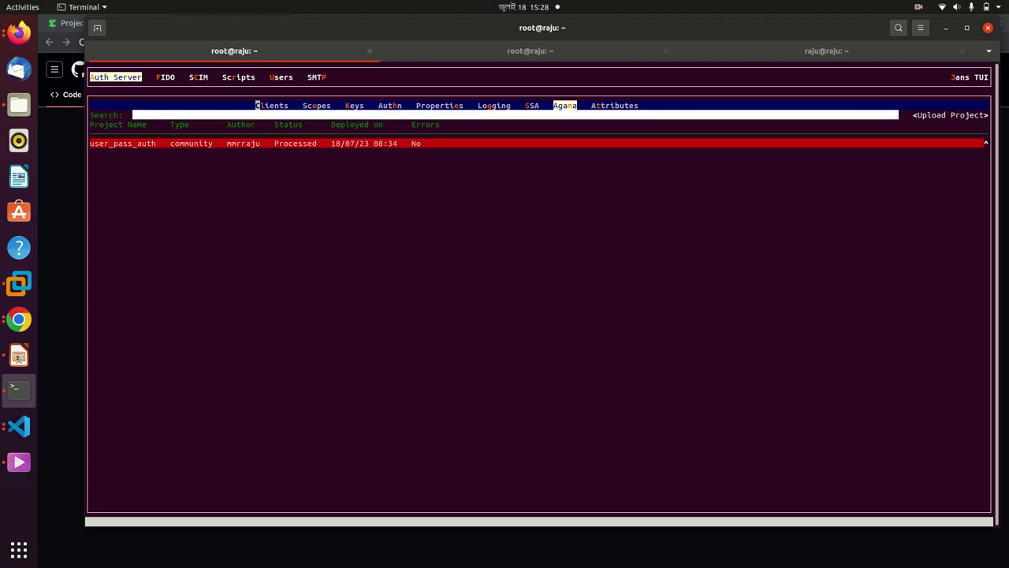
pyautogui.press('Tab')
pyautogui.press('Tab')
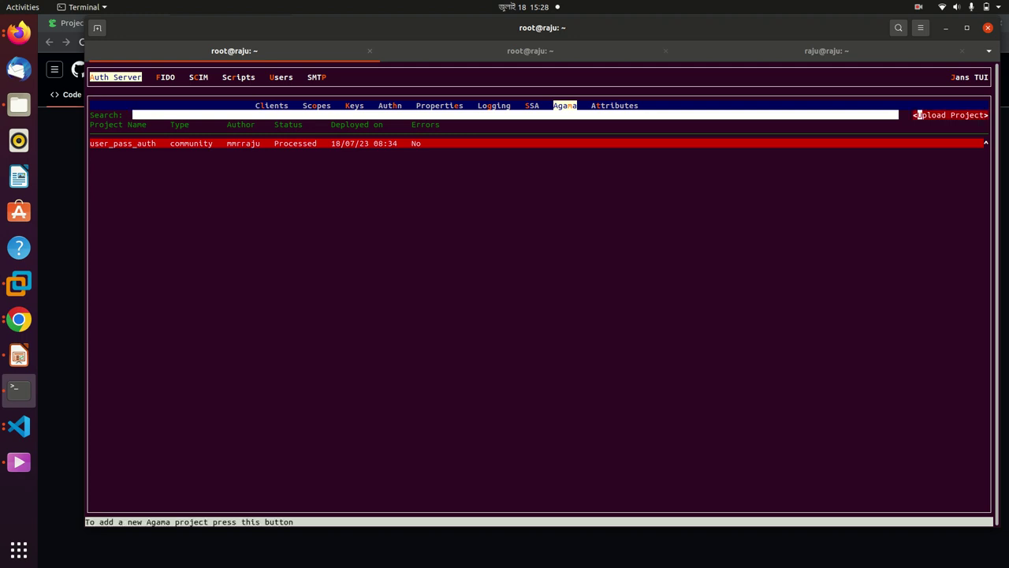
# Browse the Upload Project chooser to /root, highlight user_pass_auth.gama, then cancel.
pyautogui.press('Return')
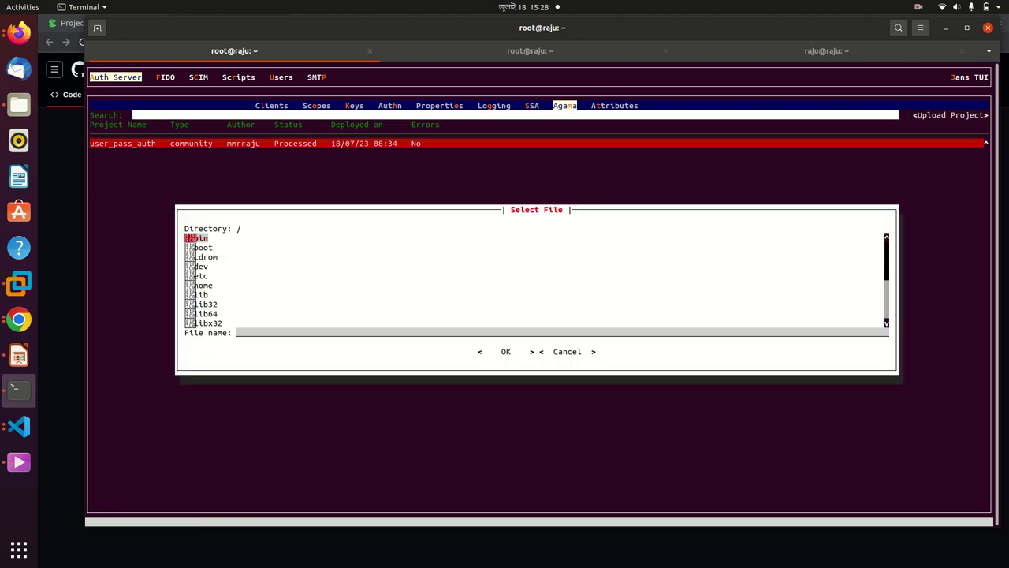
pyautogui.press('Down')
pyautogui.press('Down')
pyautogui.press('Down')
pyautogui.press('Down')
pyautogui.press('Down')
pyautogui.press('Down')
pyautogui.press('Down')
pyautogui.press('Down')
pyautogui.press('Down')
pyautogui.press('Down')
pyautogui.press('Down')
pyautogui.press('Down')
pyautogui.press('Down')
pyautogui.press('Down')
pyautogui.press('Down')
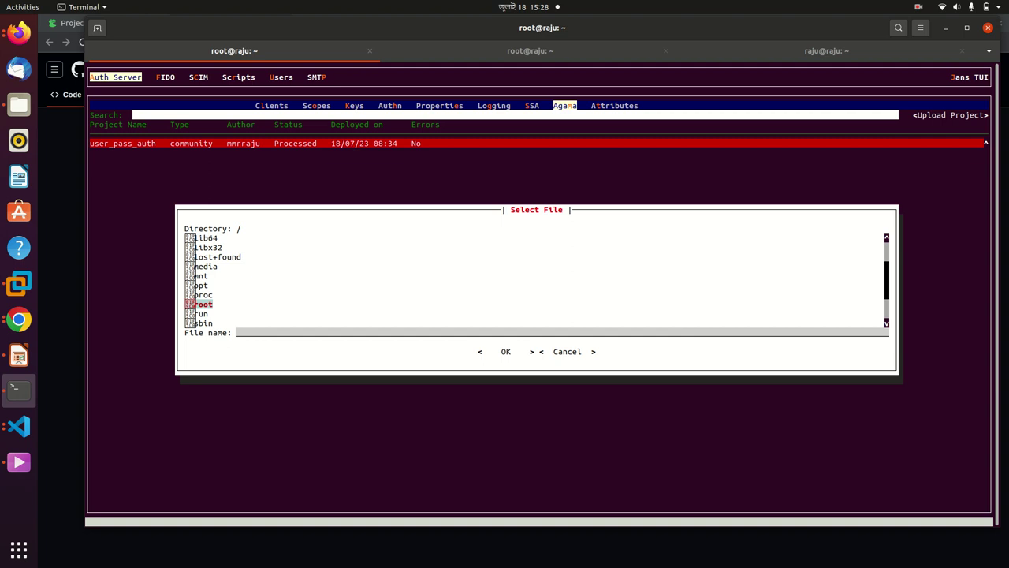
pyautogui.press('Return')
pyautogui.press('Down')
pyautogui.press('Down')
pyautogui.press('Down')
pyautogui.press('Down')
pyautogui.press('Down')
pyautogui.press('Down')
pyautogui.press('Down')
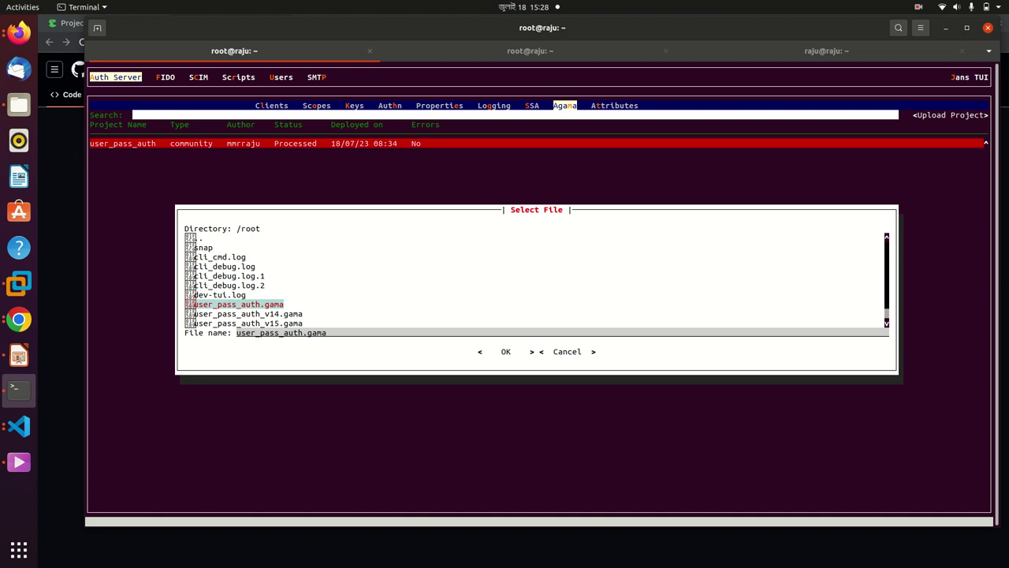
pyautogui.press('Tab')
pyautogui.press('Tab')
pyautogui.press('Return')
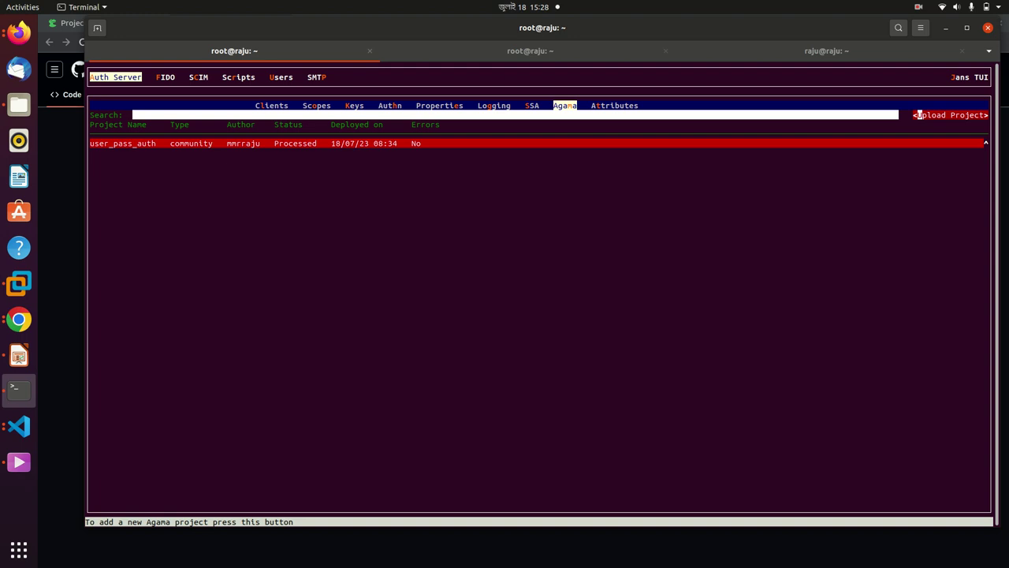
pyautogui.press('Tab')
pyautogui.press('Tab')
pyautogui.press('Tab')
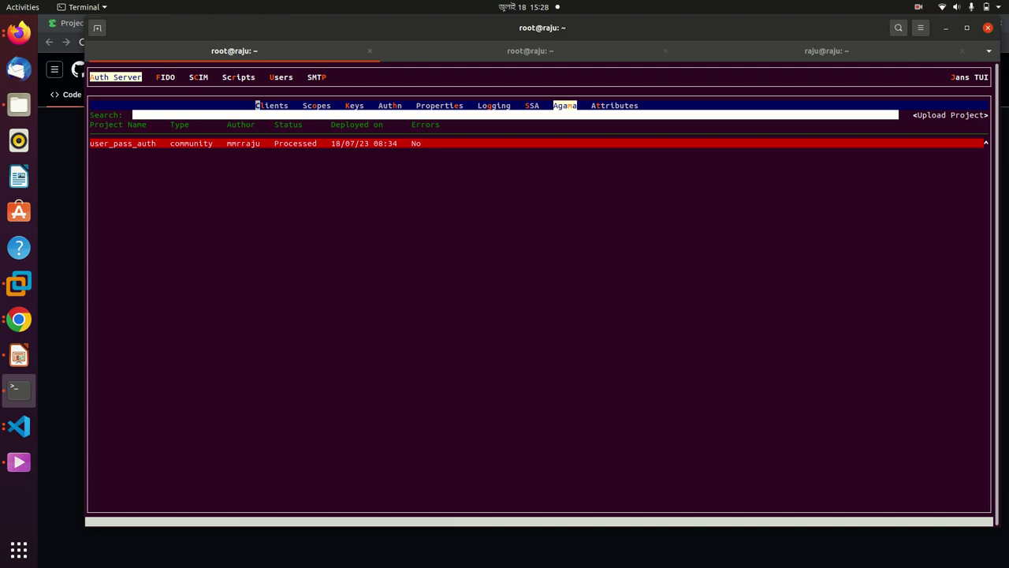
# Move to the agamaConfiguration entry in the Auth Server properties list.
pyautogui.press('Right')
pyautogui.press('Right')
pyautogui.press('Right')
pyautogui.press('Right')
pyautogui.press('Right')
pyautogui.press('Right')
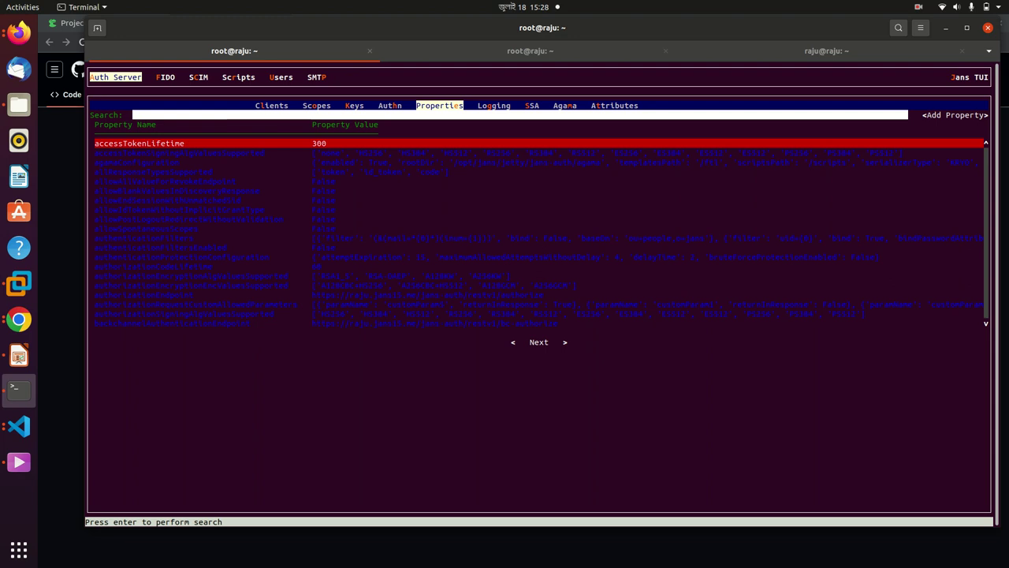
pyautogui.press('Tab')
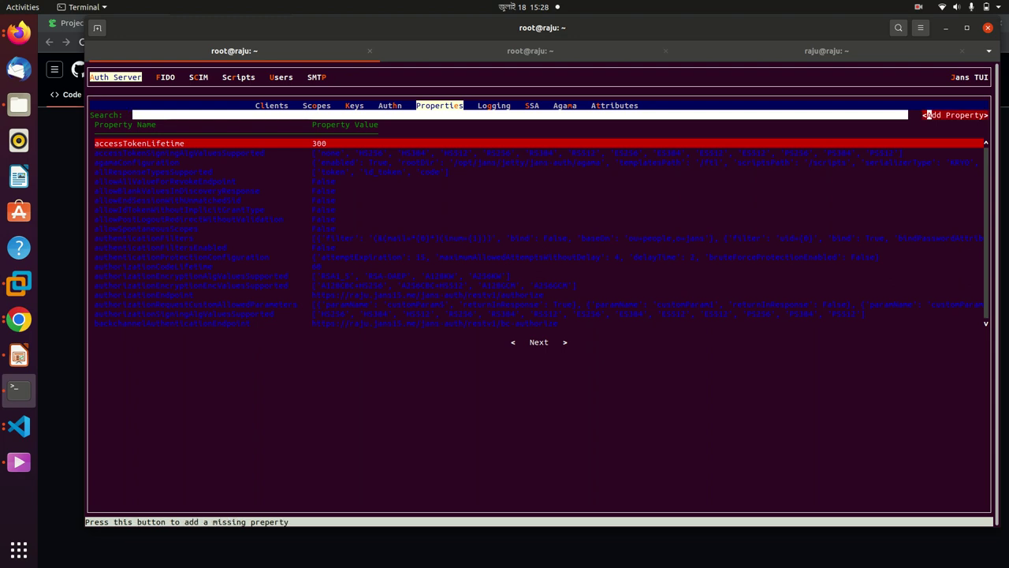
pyautogui.press('Tab')
pyautogui.press('Down')
pyautogui.press('Down')
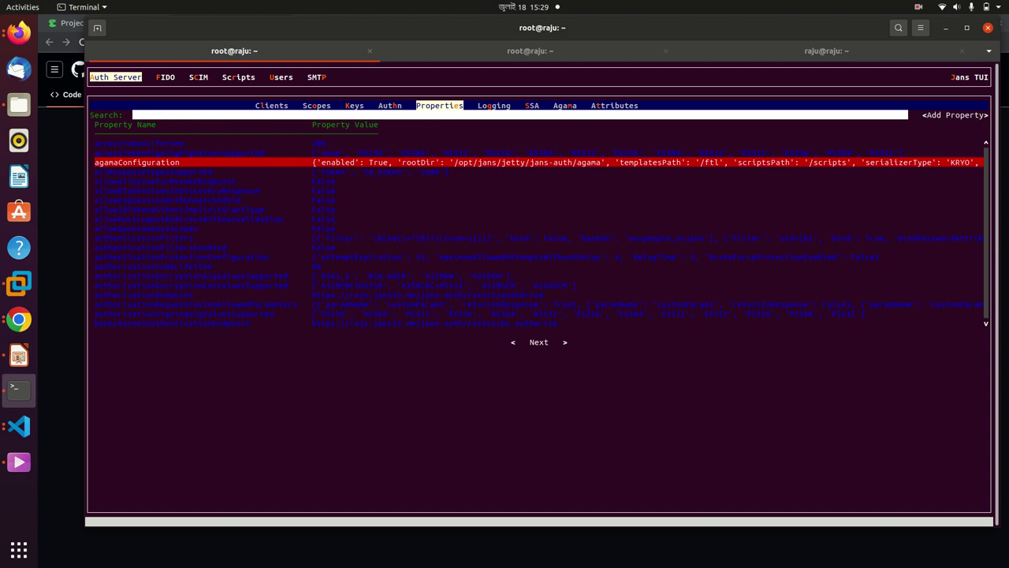
# Open agamaConfiguration, step through its fields and save the dialog.
pyautogui.press('Return')
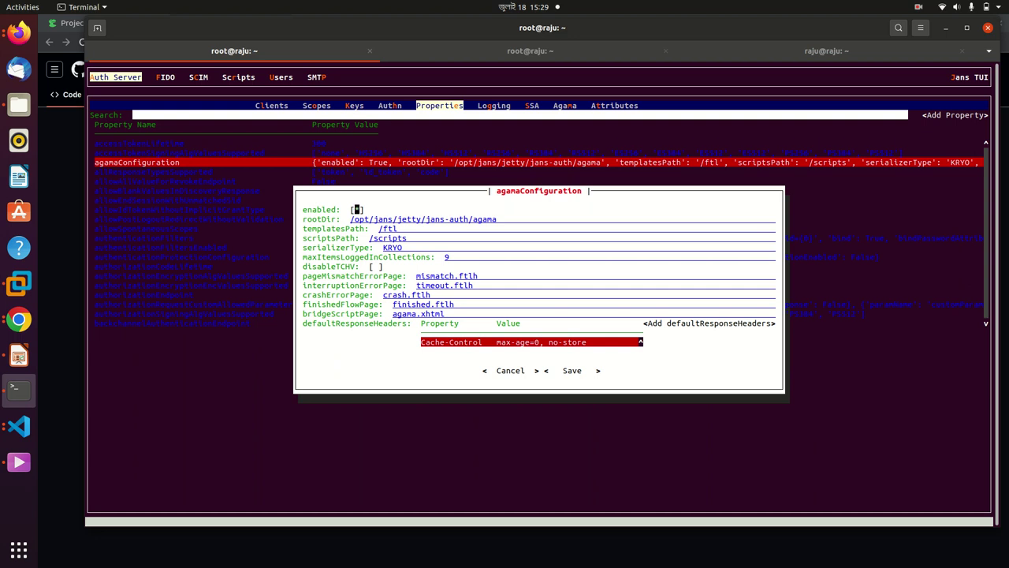
pyautogui.press('Down')
pyautogui.press('Down')
pyautogui.press('Down')
pyautogui.press('Down')
pyautogui.press('Down')
pyautogui.press('Down')
pyautogui.press('Down')
pyautogui.press('Down')
pyautogui.press('Down')
pyautogui.press('Down')
pyautogui.press('Down')
pyautogui.press('Down')
pyautogui.press('Down')
pyautogui.press('Down')
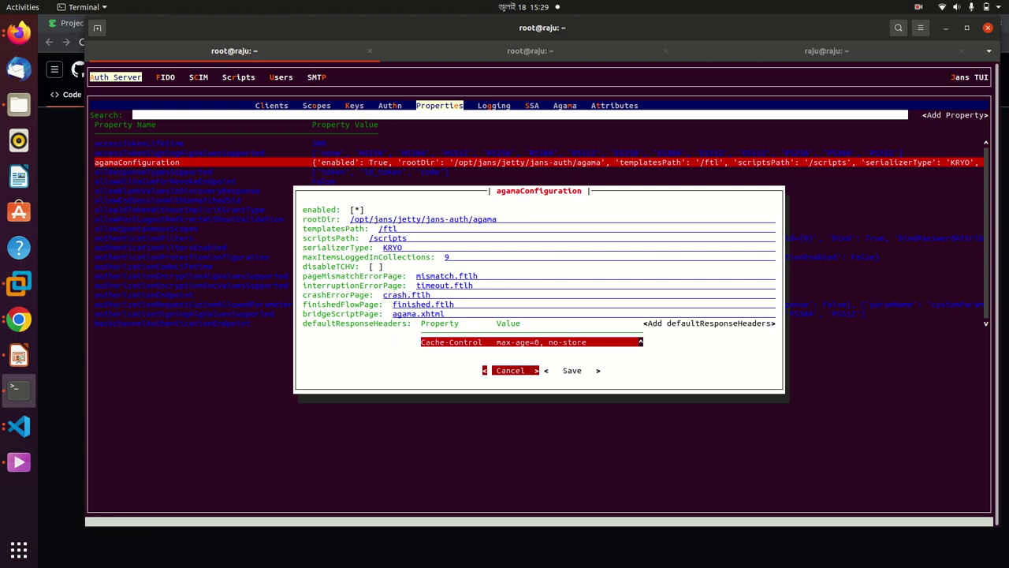
pyautogui.press('Right')
pyautogui.press('Return')
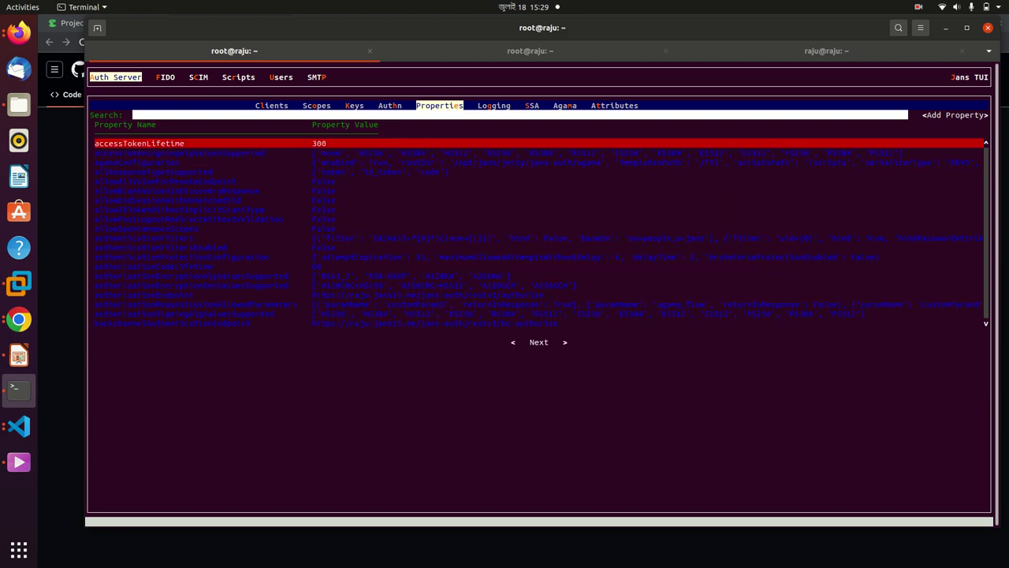
pyautogui.press('Tab')
pyautogui.press('Tab')
# Search the Scripts section for 'agama'.
pyautogui.hotkey('alt', 's')
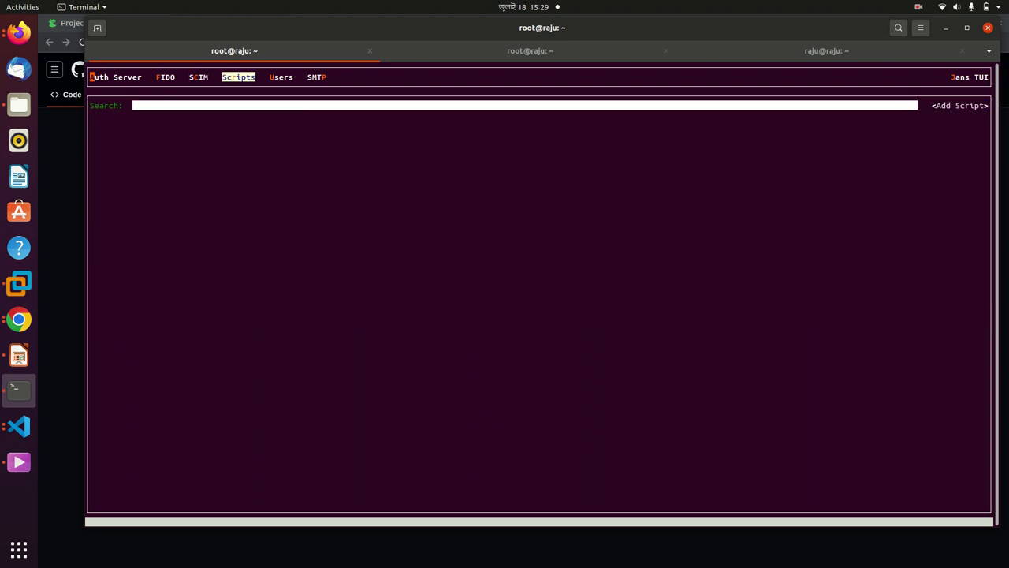
pyautogui.press('Tab')
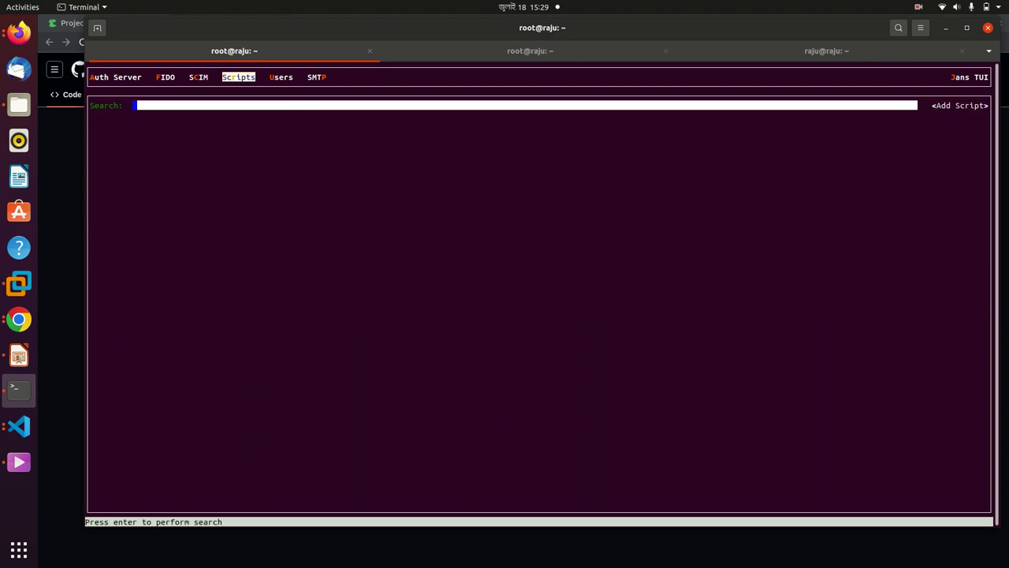
pyautogui.write('agama')
pyautogui.press('Return')
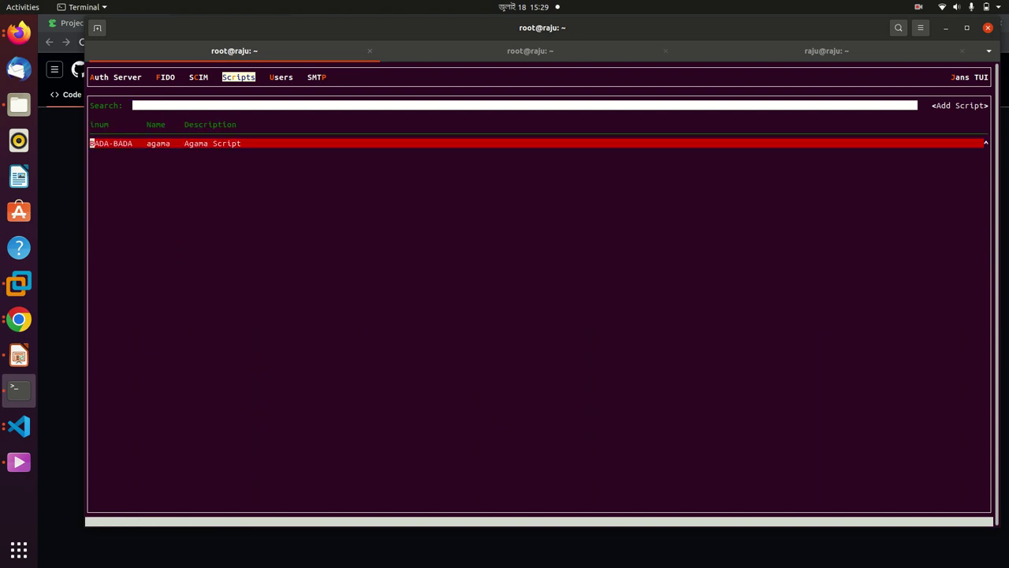
# Open the agama Person Authentication script, save it, then switch to VS Code.
pyautogui.press('Return')
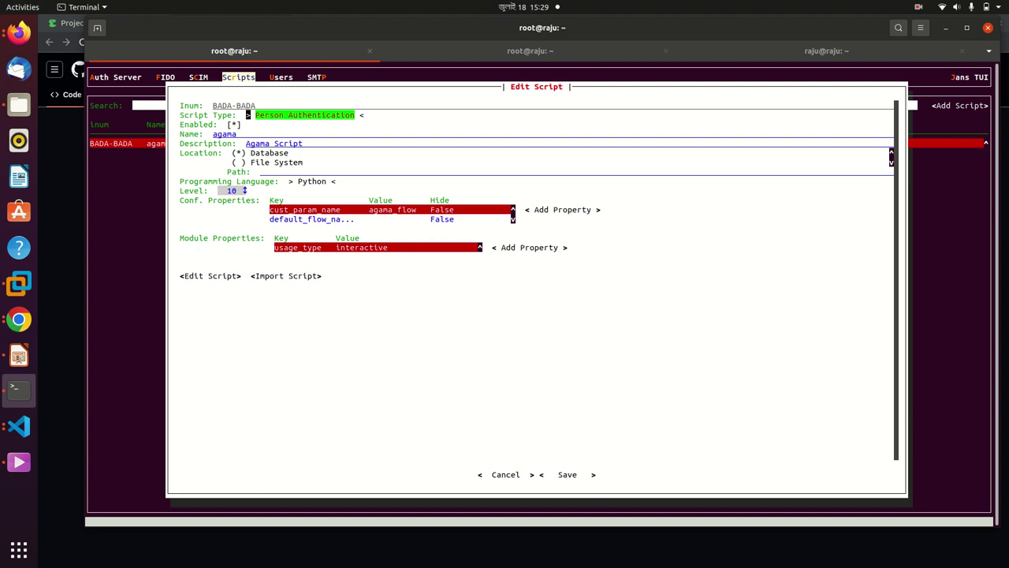
pyautogui.press('Tab')
pyautogui.press('Tab')
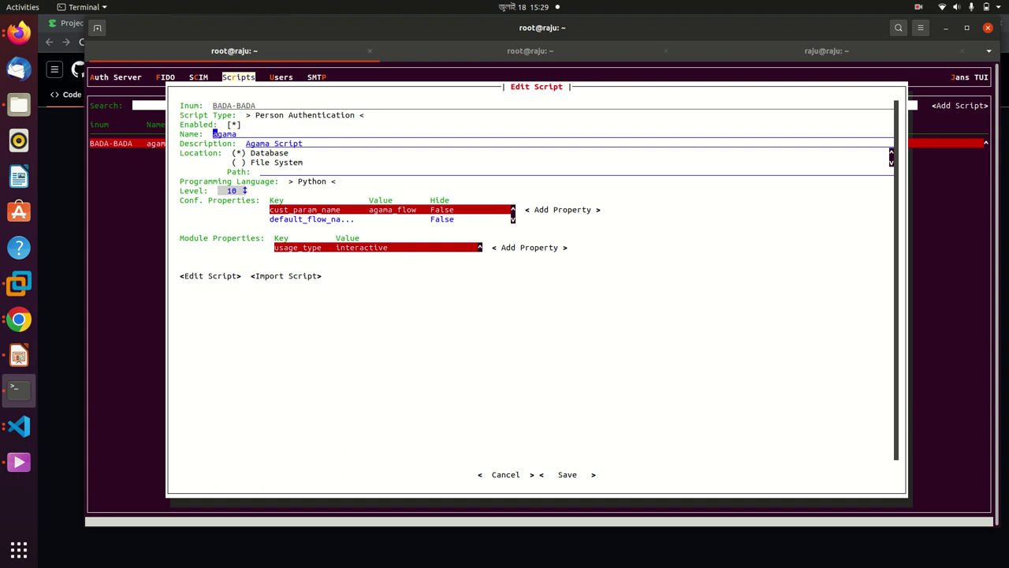
pyautogui.press('Tab')
pyautogui.press('Tab')
pyautogui.press('Tab')
pyautogui.press('Tab')
pyautogui.press('Tab')
pyautogui.press('Tab')
pyautogui.press('Tab')
pyautogui.press('Tab')
pyautogui.press('Tab')
pyautogui.press('Tab')
pyautogui.press('Tab')
pyautogui.press('Tab')
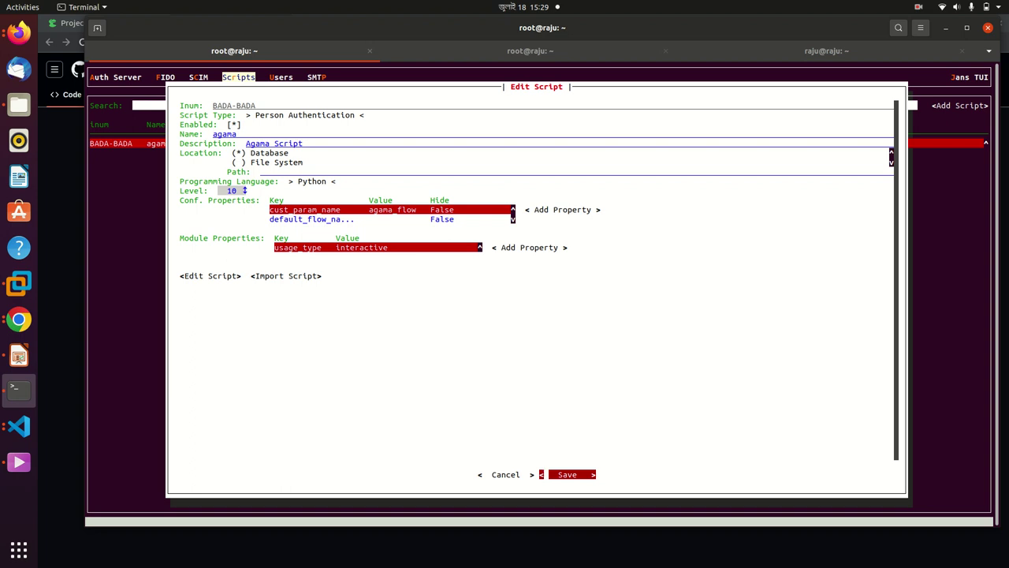
pyautogui.press('Return')
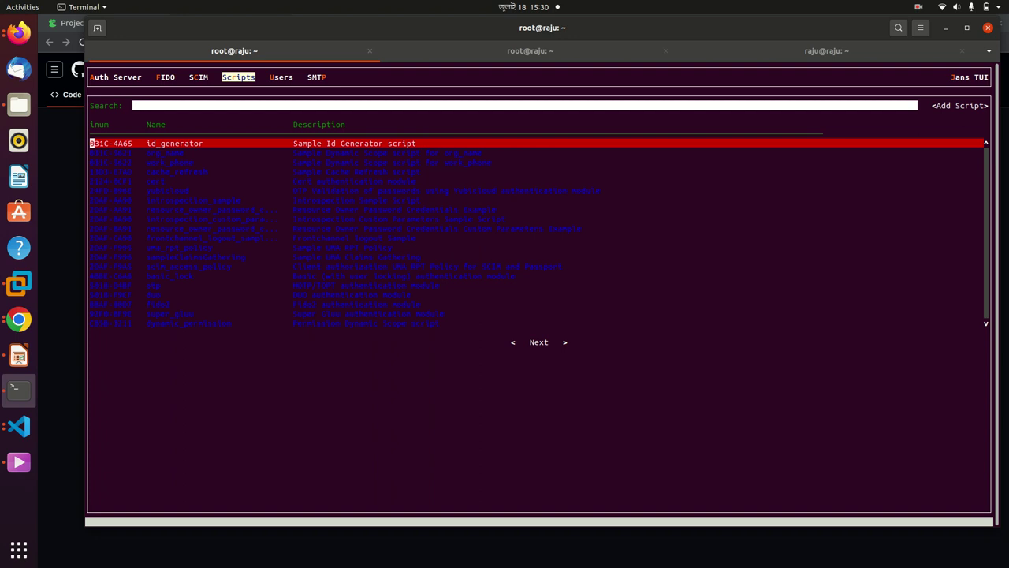
pyautogui.click(19, 425)
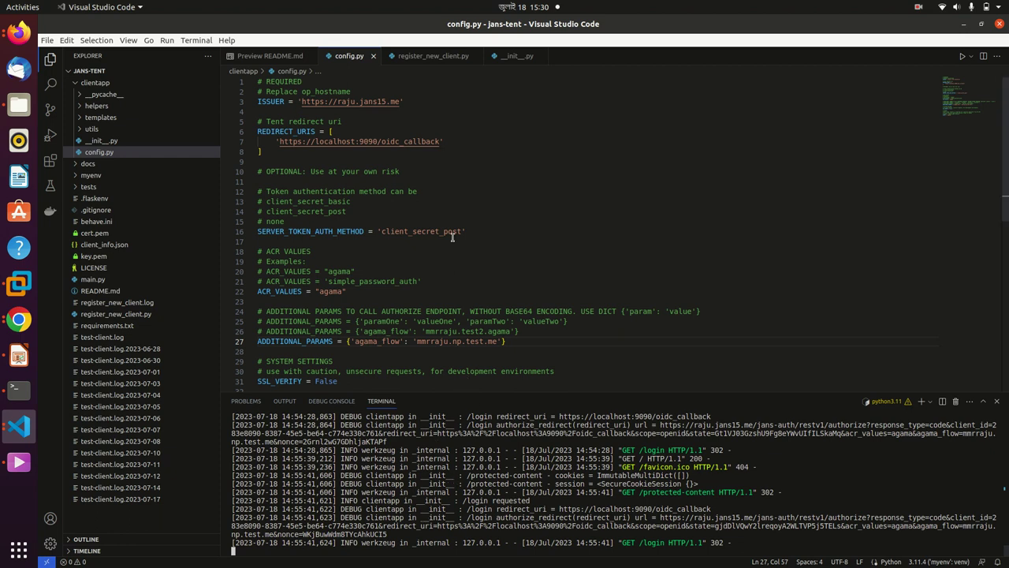
pyautogui.scroll(-3, 452, 237)
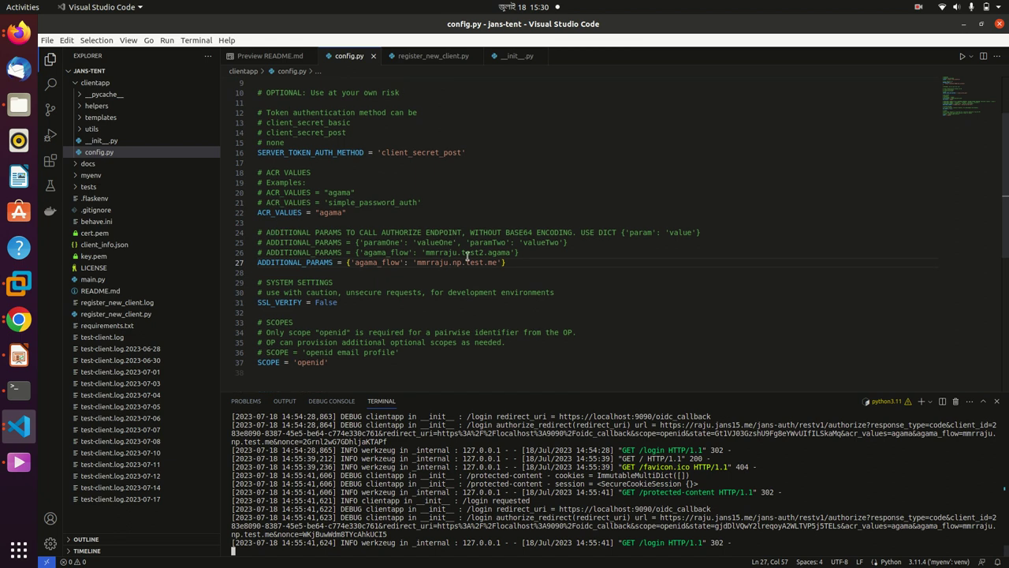
pyautogui.tripleClick(273, 213)
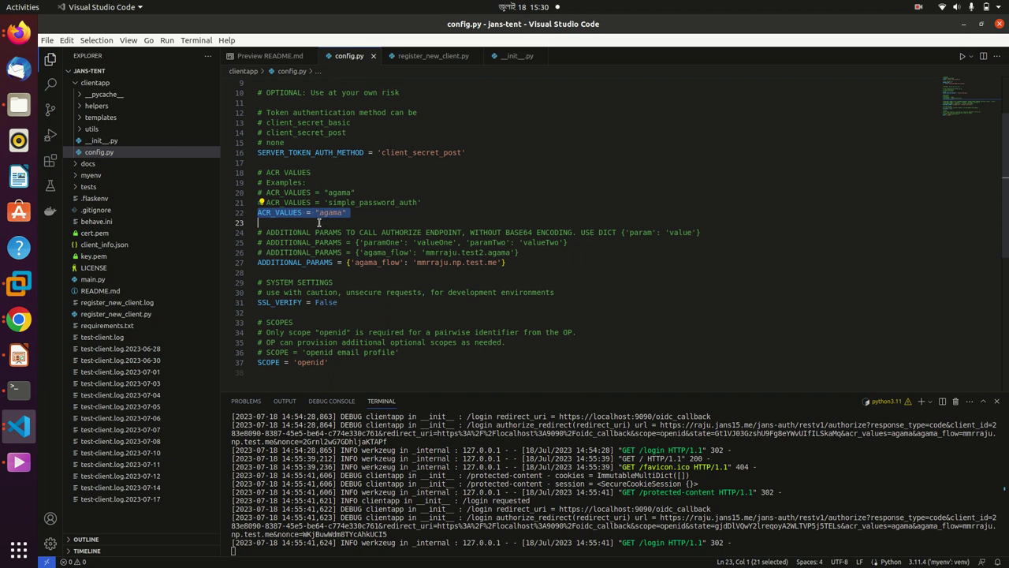
pyautogui.tripleClick(309, 262)
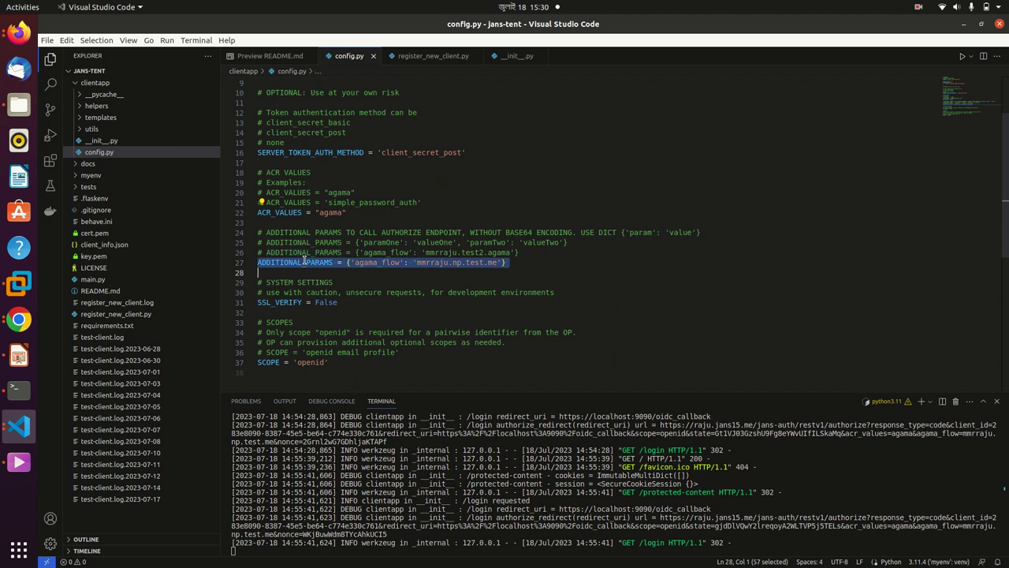
pyautogui.doubleClick(384, 263)
pyautogui.doubleClick(476, 262)
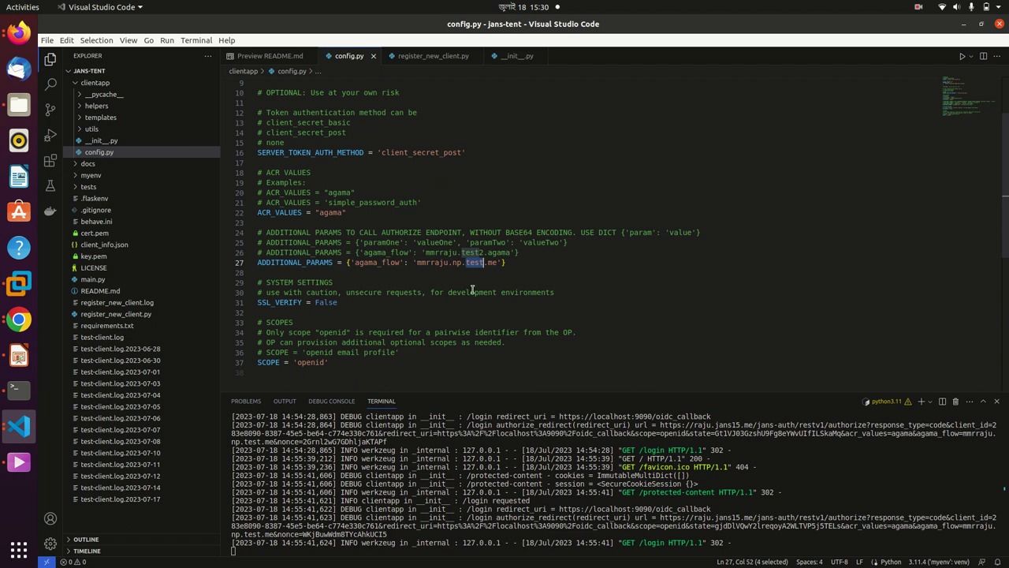
pyautogui.click(439, 264)
pyautogui.doubleClick(439, 263)
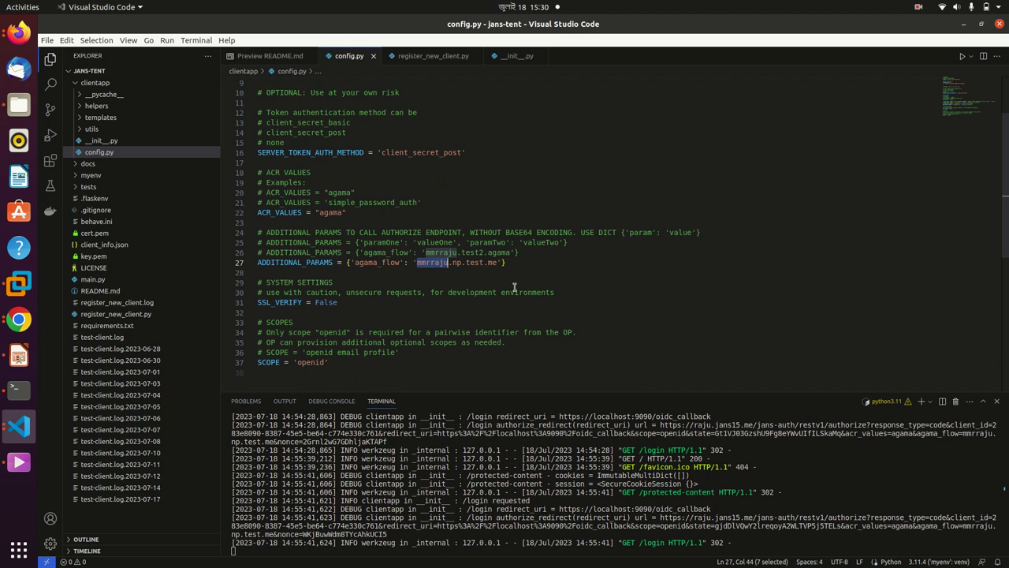
pyautogui.click(611, 292)
pyautogui.scroll(-3, 506, 294)
pyautogui.scroll(2, 480, 295)
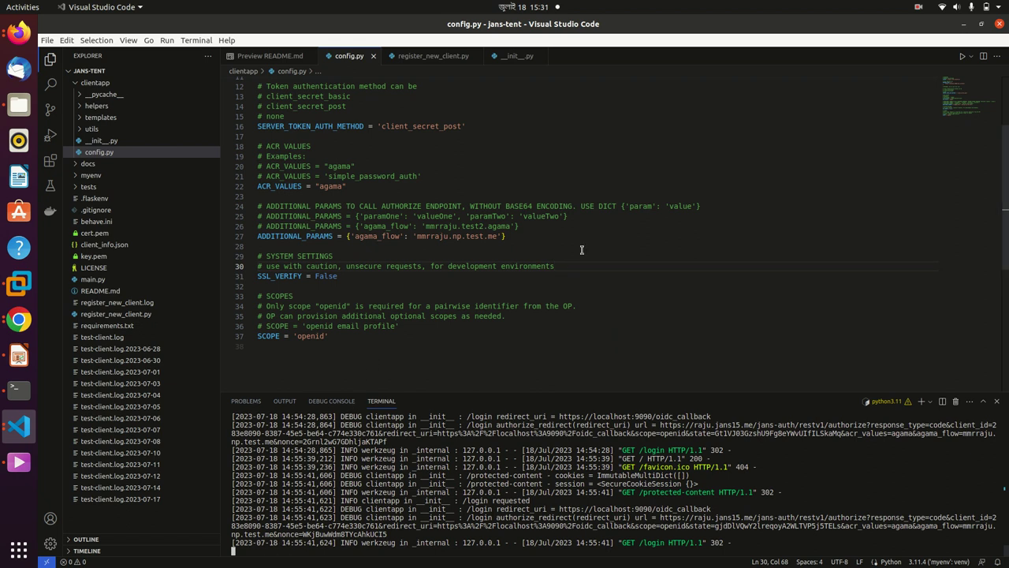
pyautogui.scroll(1, 516, 304)
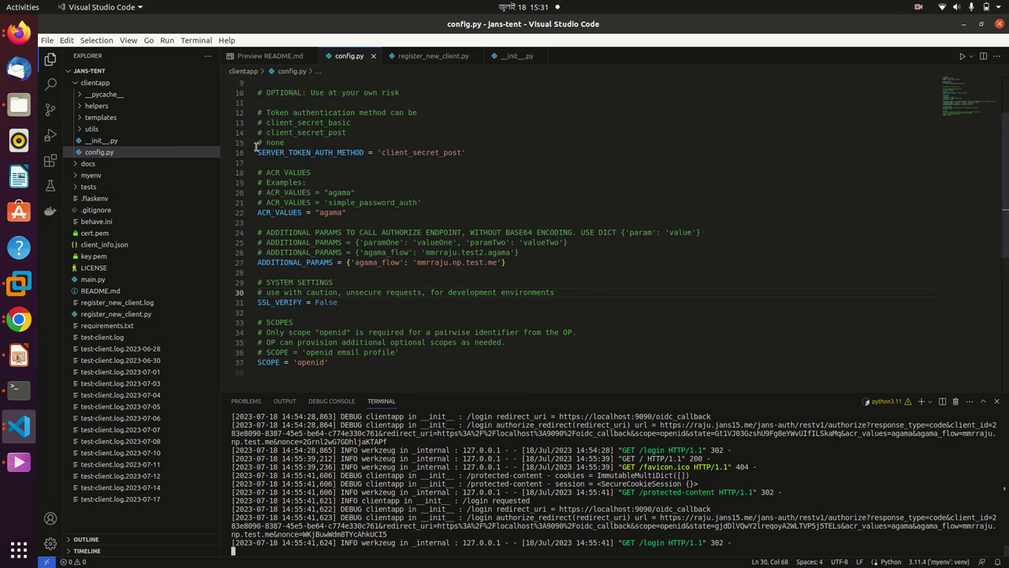
# Replace the old private window with a new Firefox private window and load localhost:9090.
pyautogui.click(11, 33)
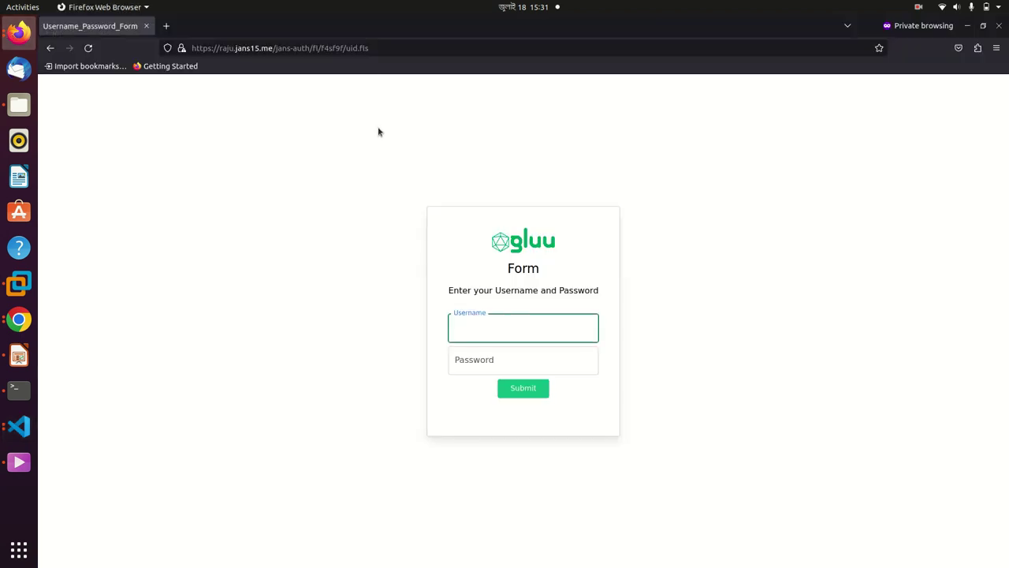
pyautogui.click(146, 26)
pyautogui.click(15, 32)
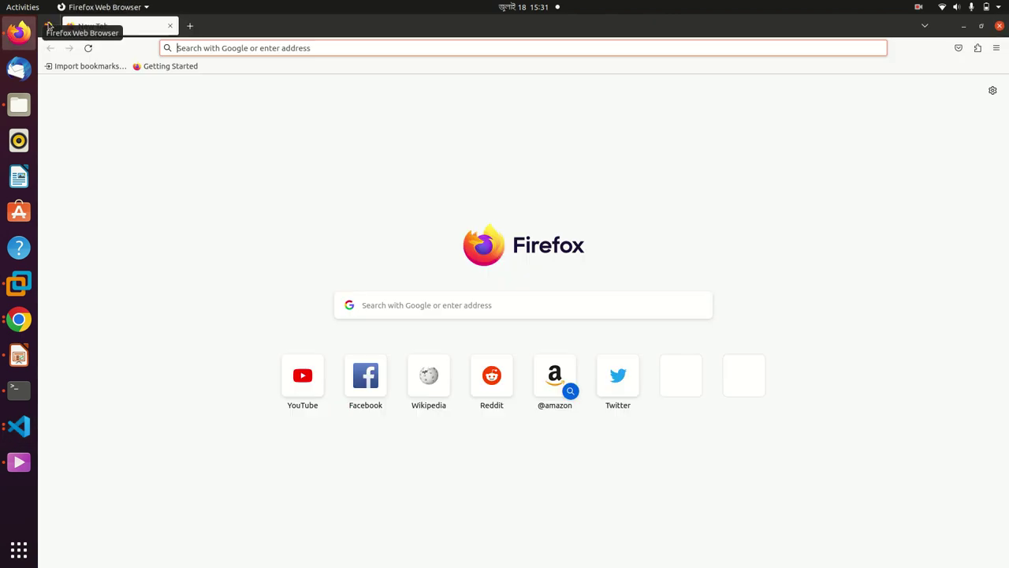
pyautogui.click(996, 47)
pyautogui.click(863, 123)
pyautogui.click(444, 46)
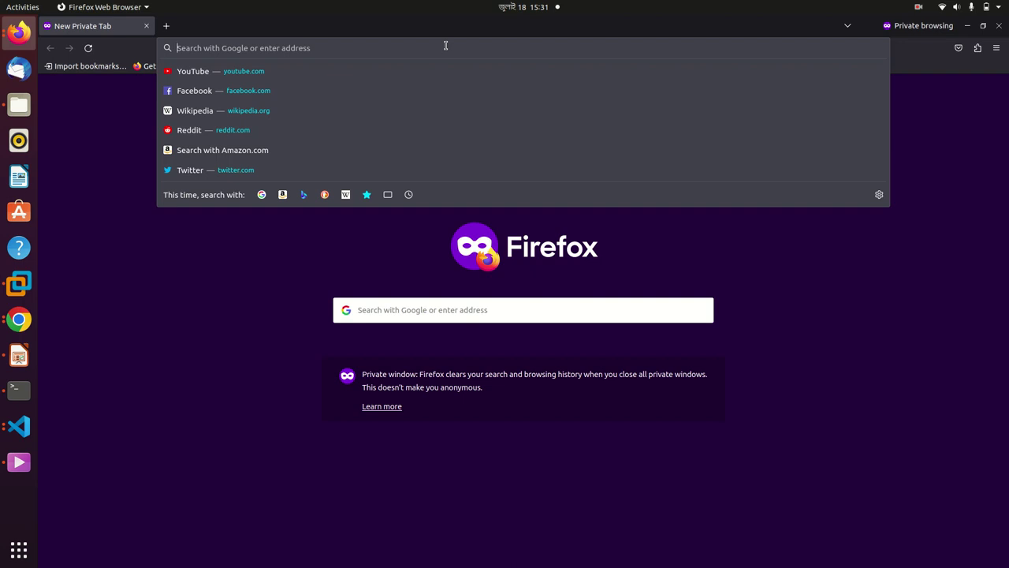
pyautogui.write('lo')
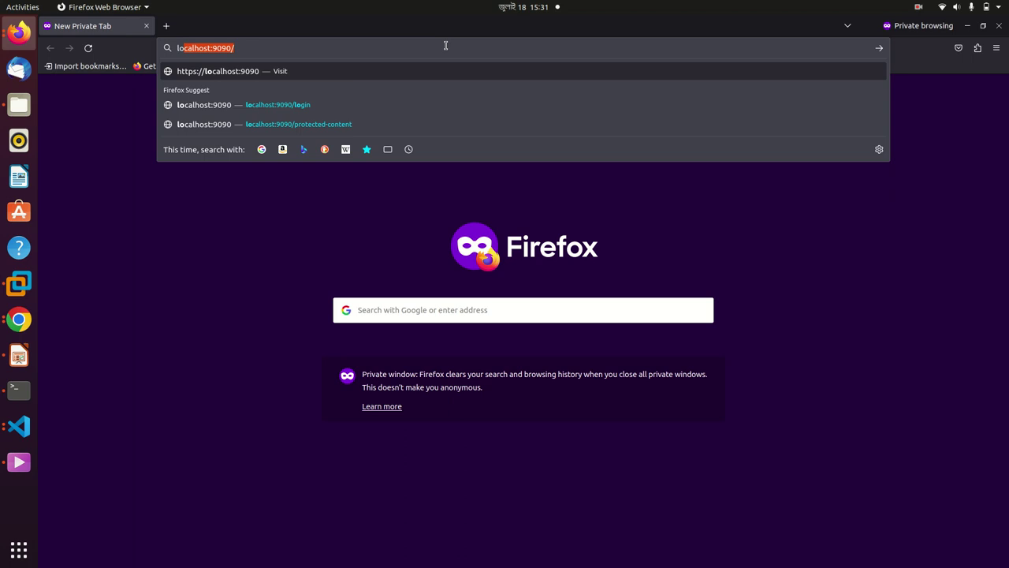
pyautogui.press('Return')
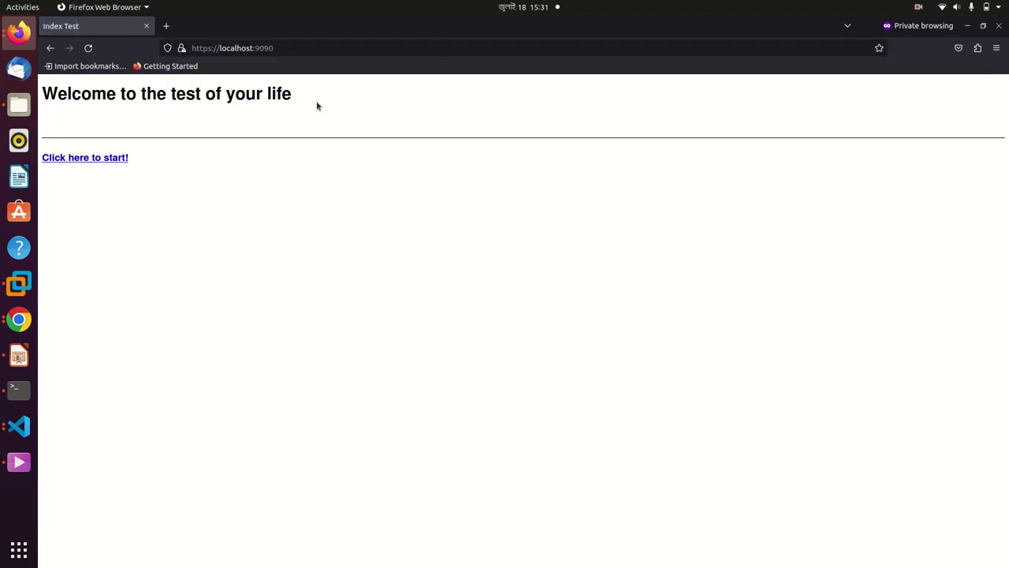
# Start the test login and accept the self-signed certificate warning to continue.
pyautogui.click(89, 161)
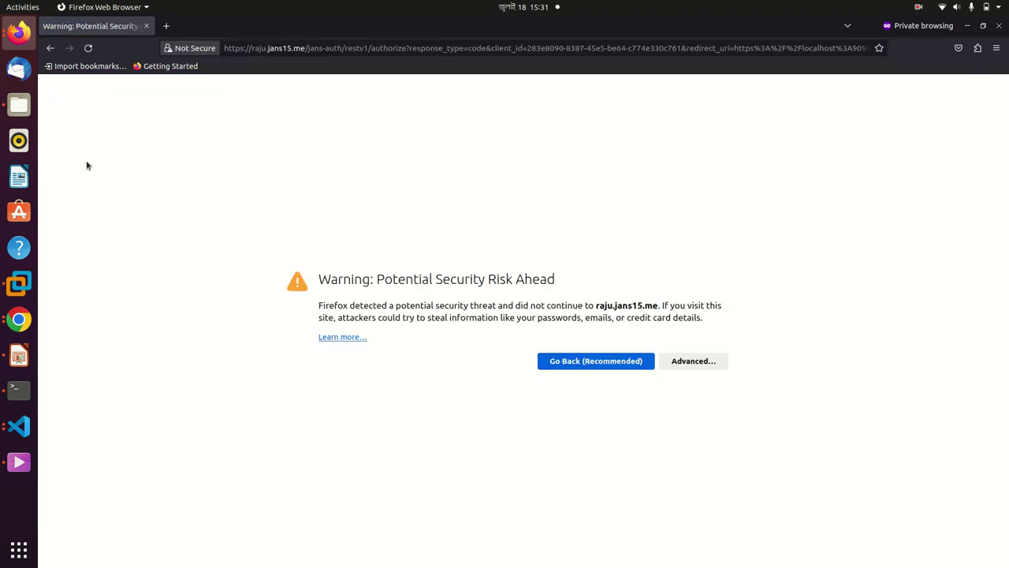
pyautogui.click(683, 361)
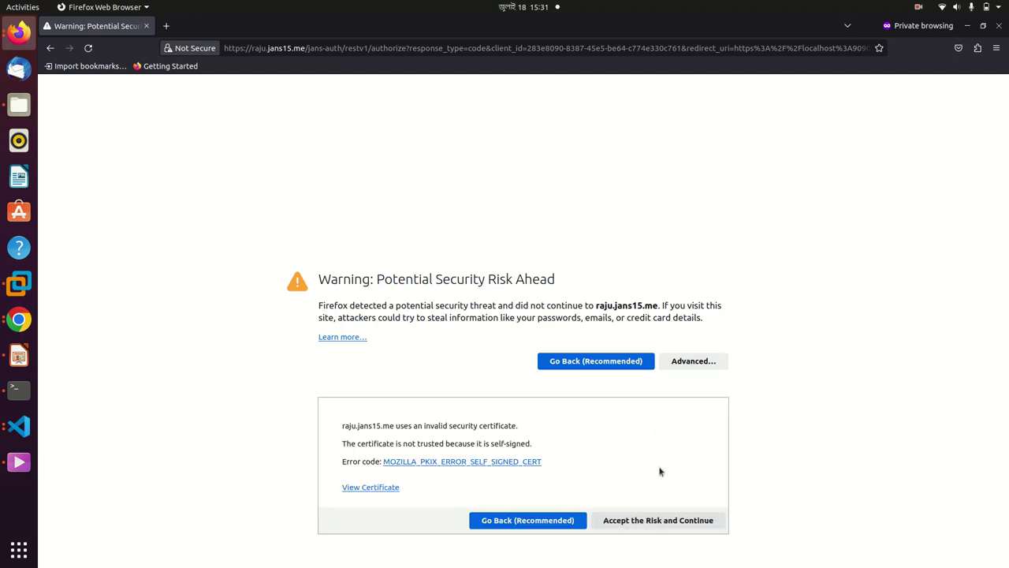
pyautogui.click(638, 521)
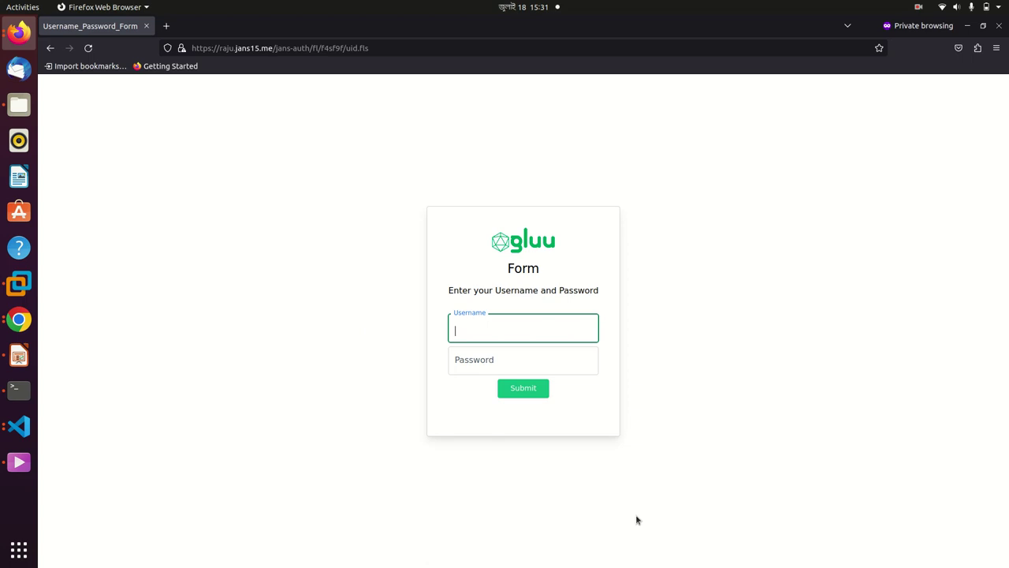
# Sign in on the gluu login form with the test username and its password.
pyautogui.write('admin')
pyautogui.press('Tab')
pyautogui.click(526, 394)
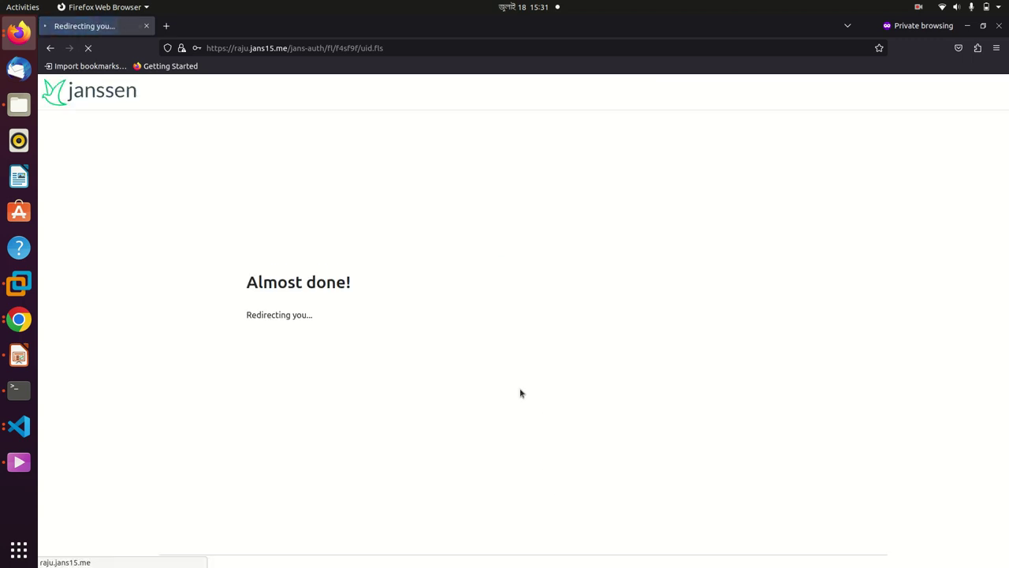